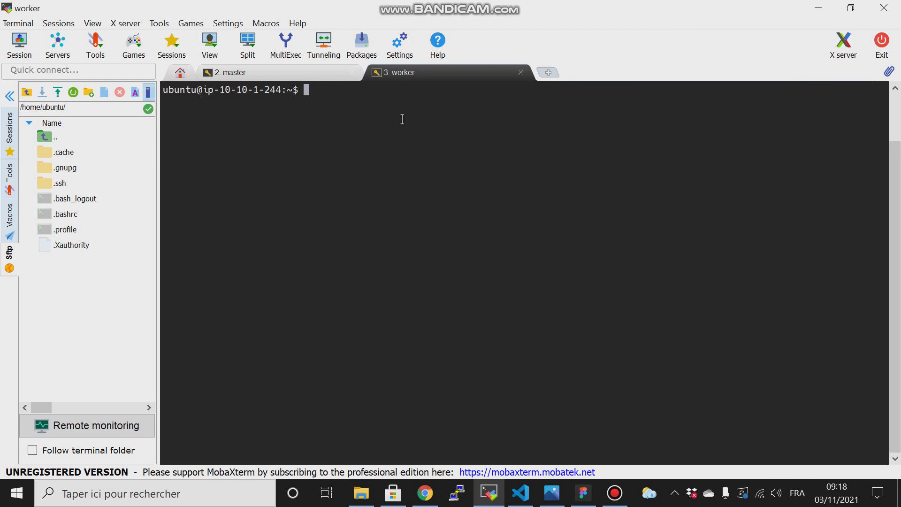
- Change to the /etc/logstash/conf.d/ directory on the worker and list its files
{"action": "type", "text": "cd /etc/los"}
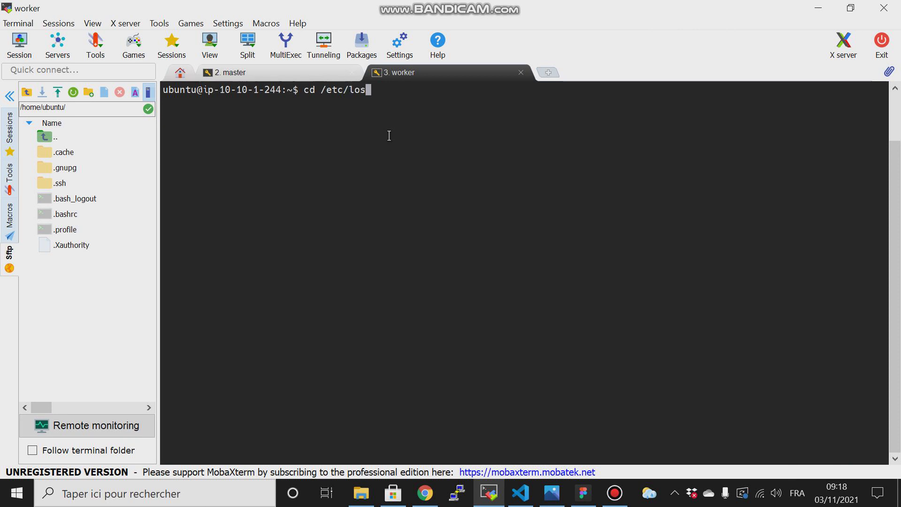
{"action": "key", "text": "BackSpace"}
{"action": "type", "text": "gs"}
{"action": "key", "text": "Tab"}
{"action": "type", "text": "conf"}
{"action": "key", "text": "Tab"}
{"action": "key", "text": "Return"}
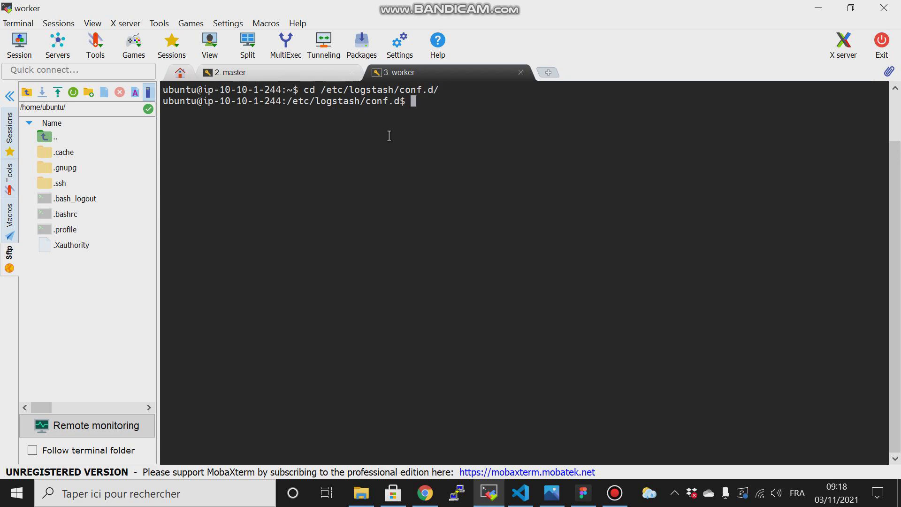
{"action": "type", "text": "ls"}
{"action": "key", "text": "Return"}
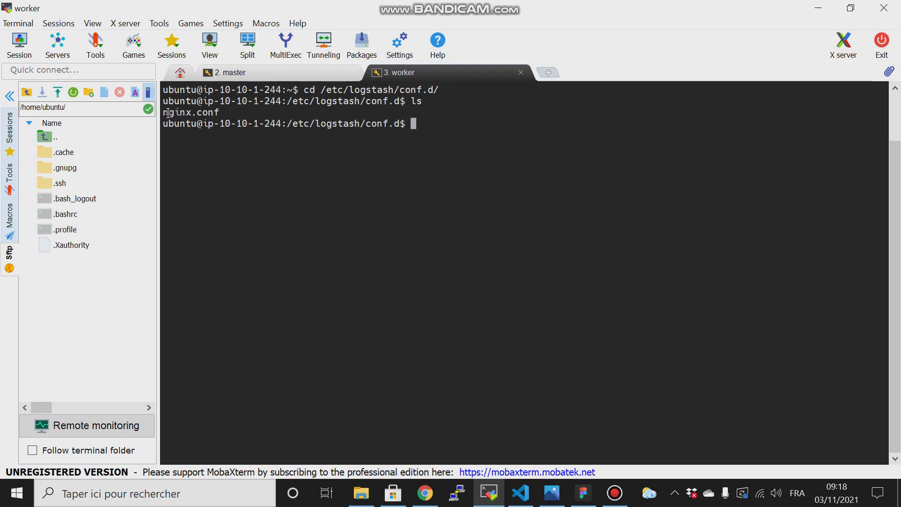
- Switch to Visual Studio Code and review the input, filter and output sections of nginx.conf
{"action": "left_click", "coordinate": [519, 493]}
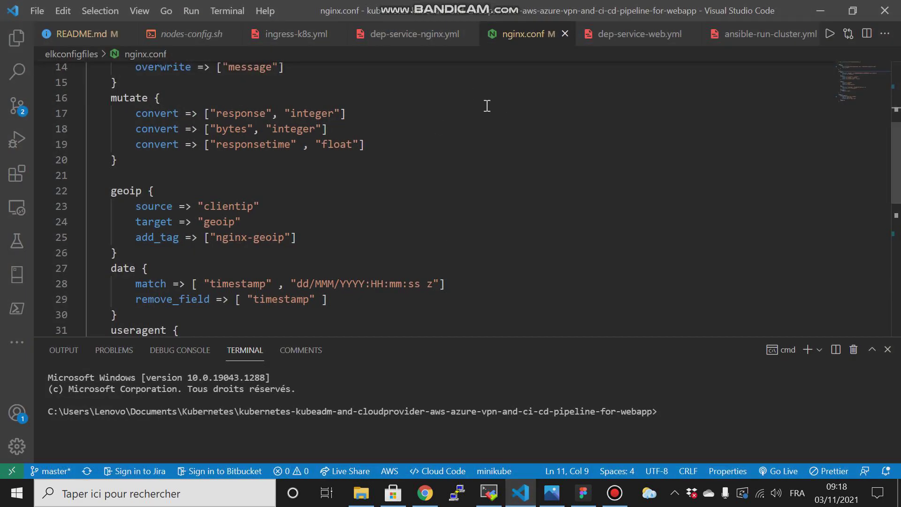
{"action": "scroll", "coordinate": [874, 85], "scroll_direction": "up", "scroll_amount": 5}
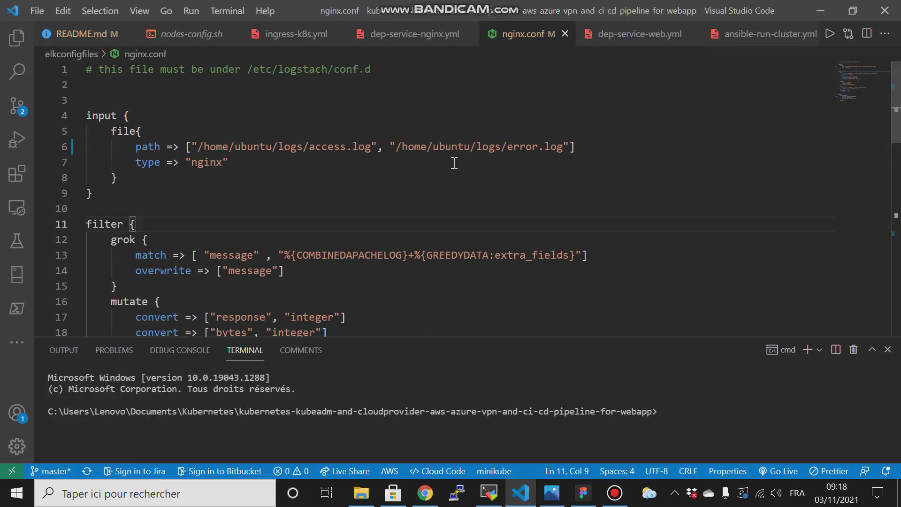
{"action": "scroll", "coordinate": [879, 263], "scroll_direction": "down", "scroll_amount": 10}
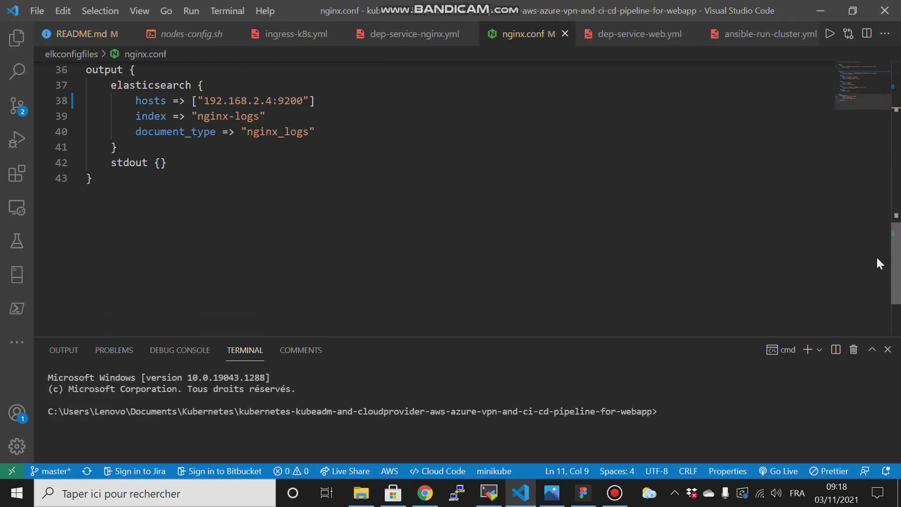
{"action": "scroll", "coordinate": [873, 203], "scroll_direction": "up", "scroll_amount": 4}
{"action": "left_click", "coordinate": [820, 10]}
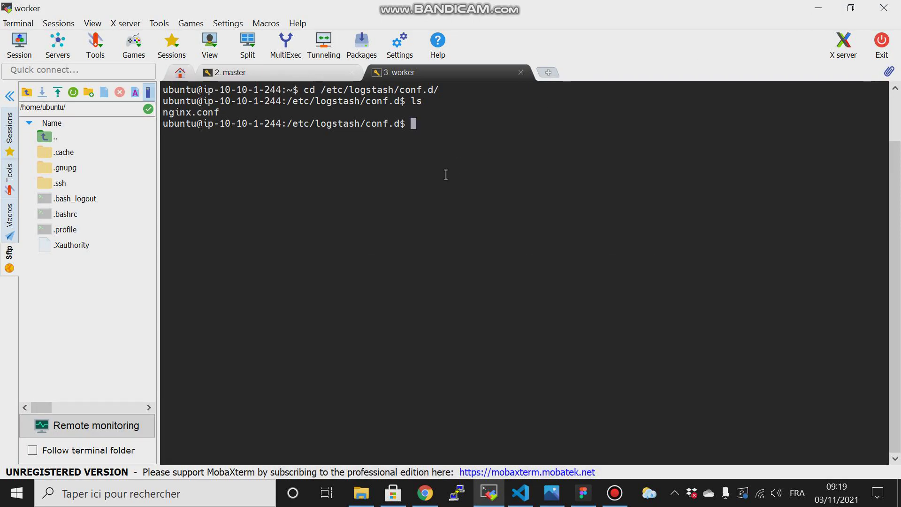
- In the MobaXterm worker session, return to the home directory and change to /usr/share/logstash
{"action": "type", "text": "cd"}
{"action": "key", "text": "Return"}
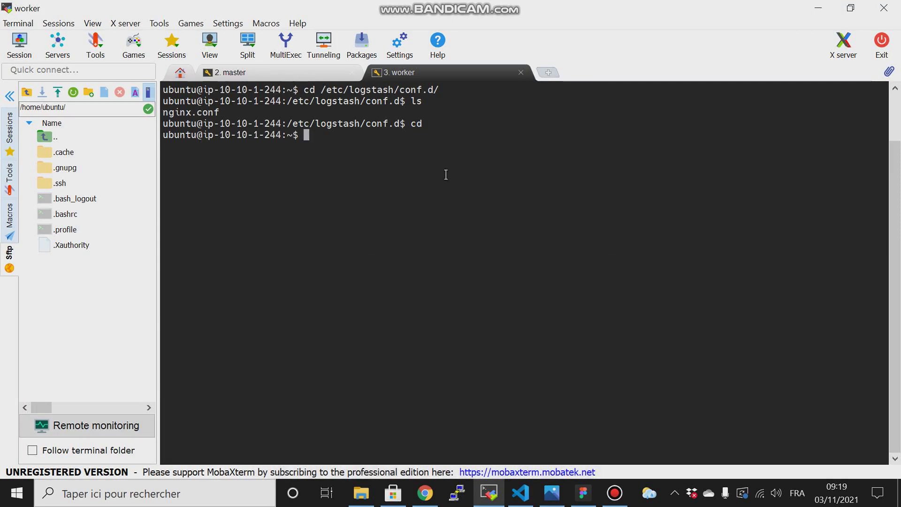
{"action": "type", "text": "cd /usr/s"}
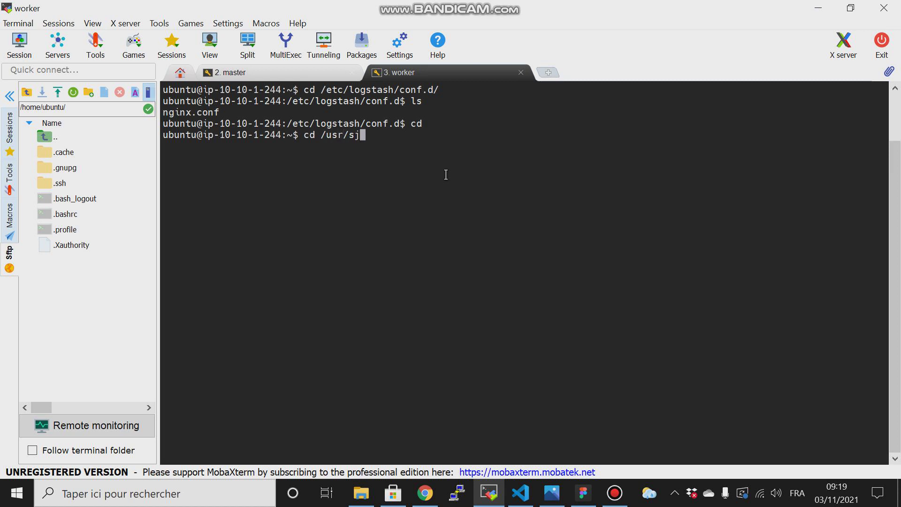
{"action": "type", "text": "hare"}
{"action": "key", "text": "Return"}
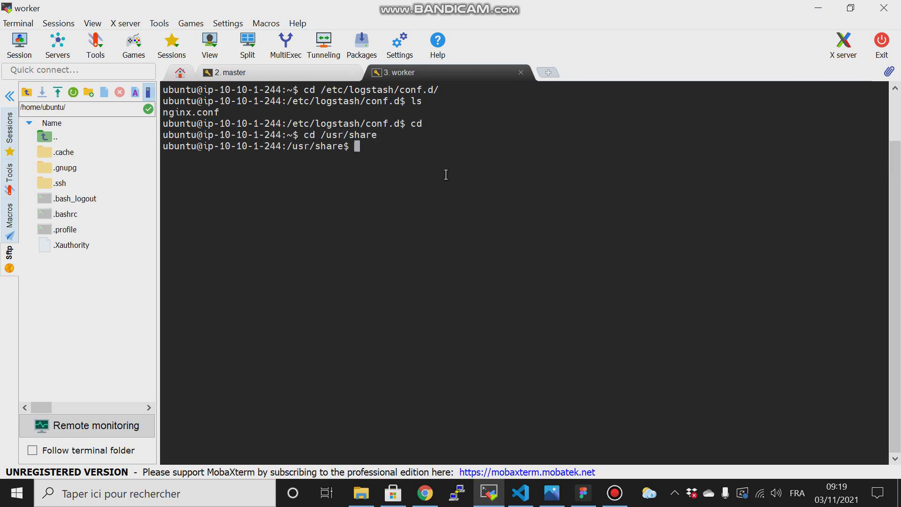
{"action": "type", "text": "sudo"}
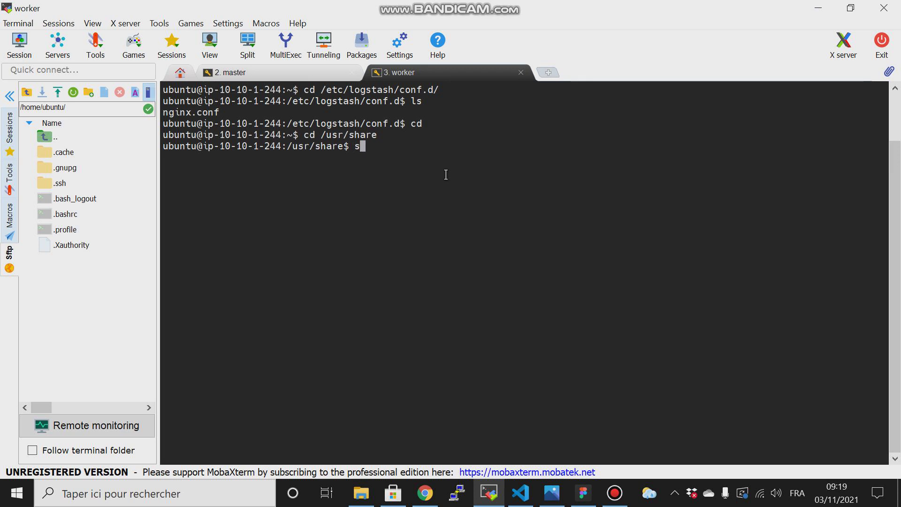
{"action": "key", "text": "BackSpace"}
{"action": "key", "text": "BackSpace"}
{"action": "key", "text": "BackSpace"}
{"action": "key", "text": "BackSpace"}
{"action": "key", "text": "BackSpace"}
{"action": "type", "text": "cd log"}
{"action": "key", "text": "Tab"}
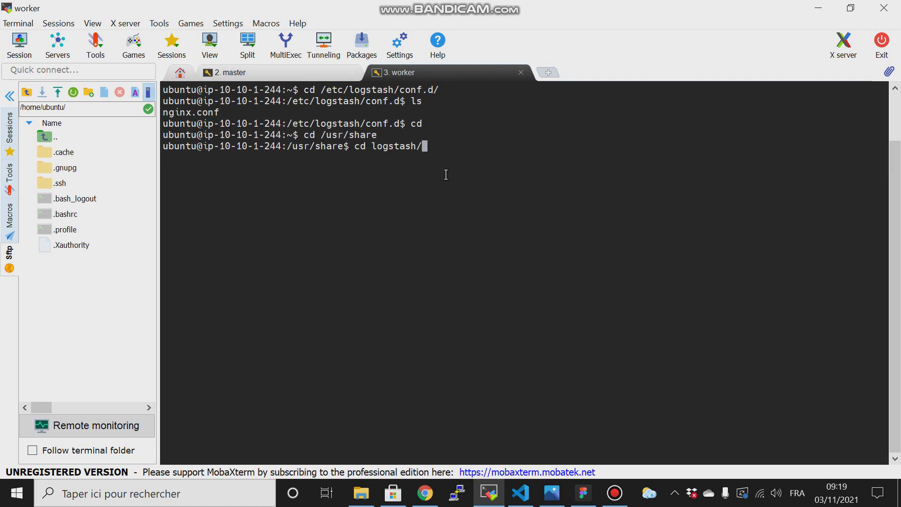
{"action": "key", "text": "Return"}
- Run bin/logstash as superuser with the configuration file /etc/logstash/conf.d/nginx.conf
{"action": "type", "text": "sudo"}
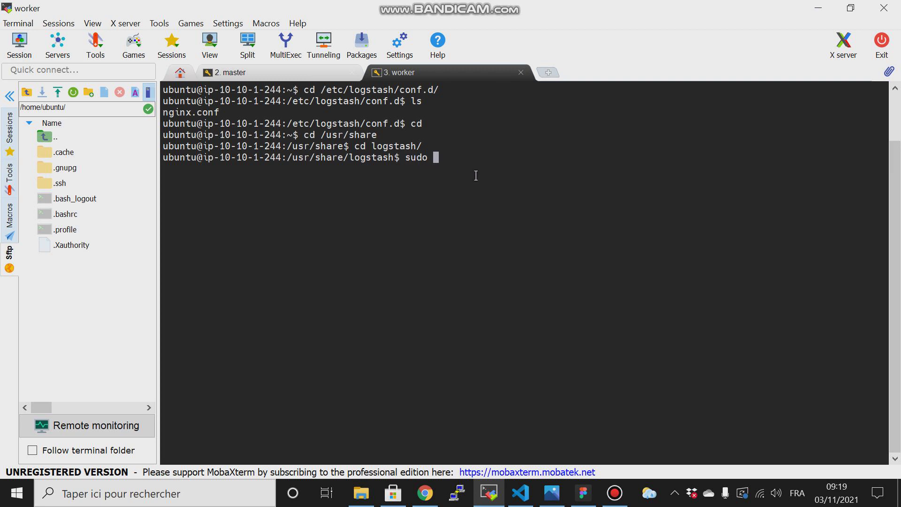
{"action": "type", "text": "bin/logstash -f /etc/"}
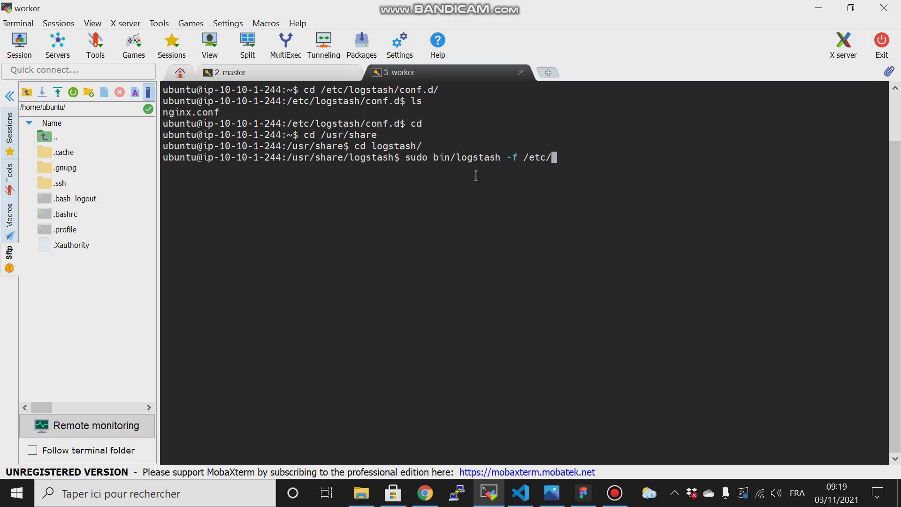
{"action": "type", "text": "logs"}
{"action": "key", "text": "Tab"}
{"action": "type", "text": "c"}
{"action": "key", "text": "Tab"}
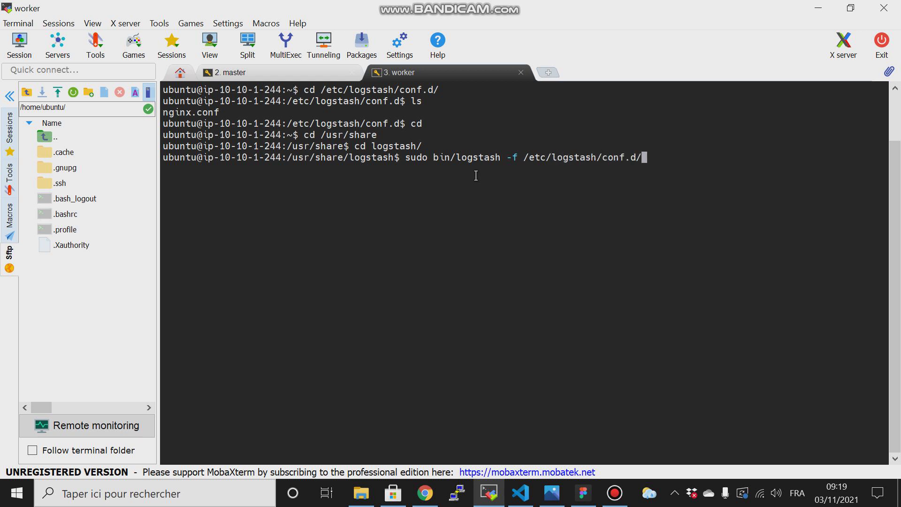
{"action": "type", "text": "ngi"}
{"action": "key", "text": "Tab"}
{"action": "key", "text": "Return"}
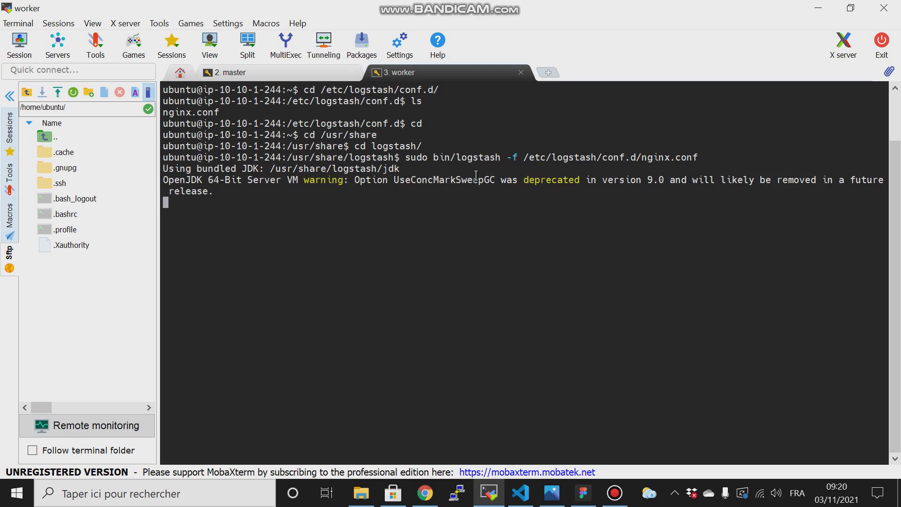
- Reload the React App page in Chrome and check the Logstash output in the MobaXterm worker session
{"action": "left_click", "coordinate": [424, 492]}
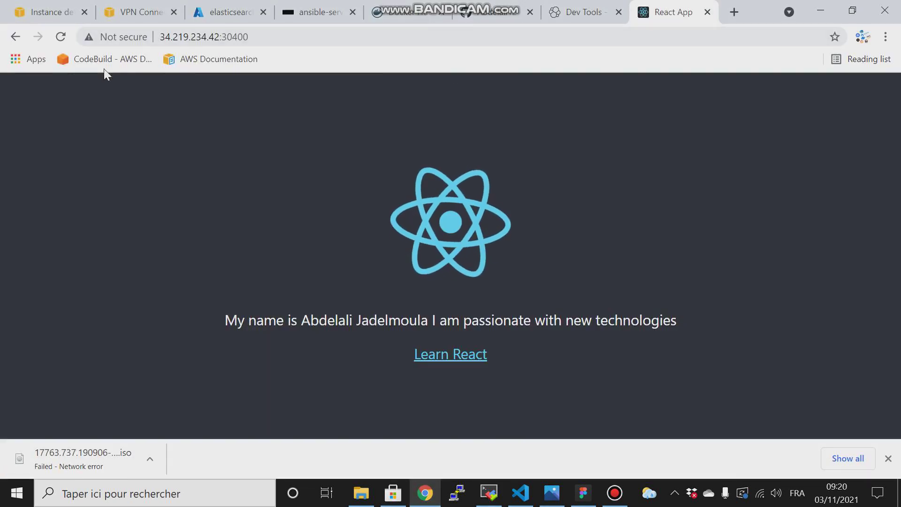
{"action": "left_click", "coordinate": [61, 37]}
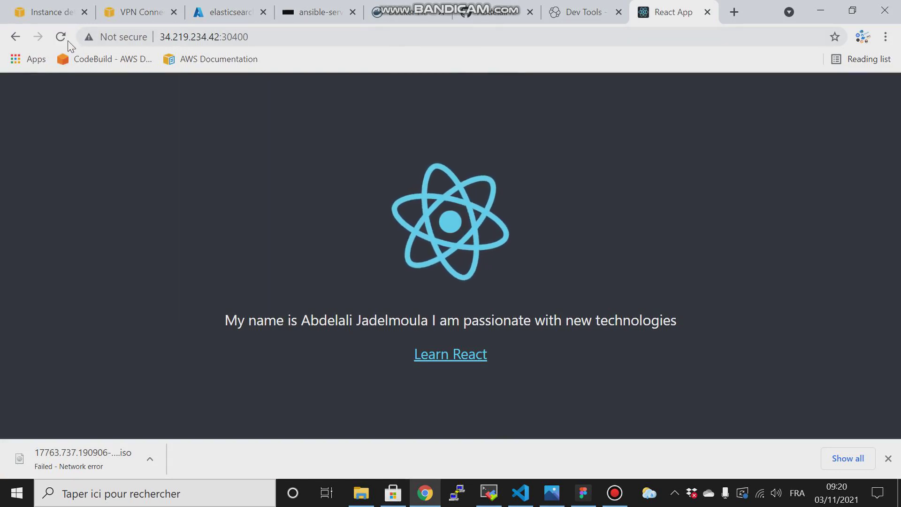
{"action": "left_click", "coordinate": [60, 37]}
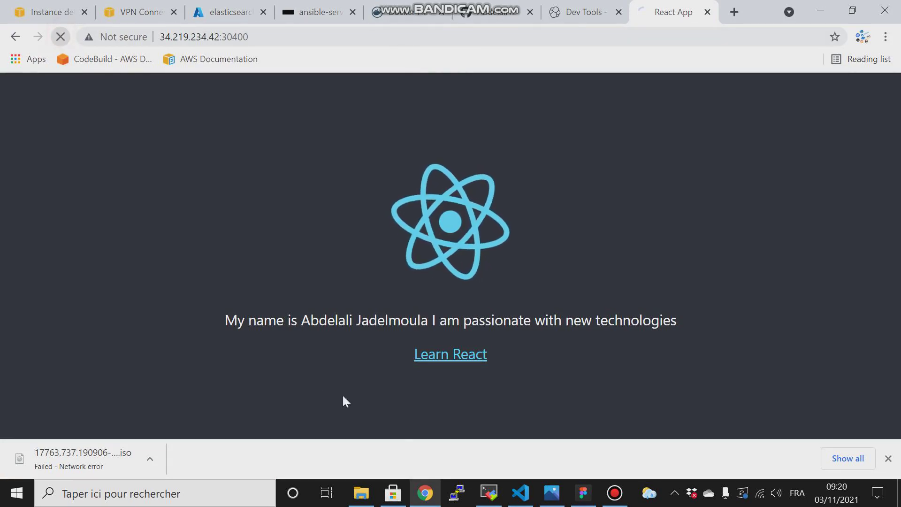
{"action": "left_click", "coordinate": [488, 492]}
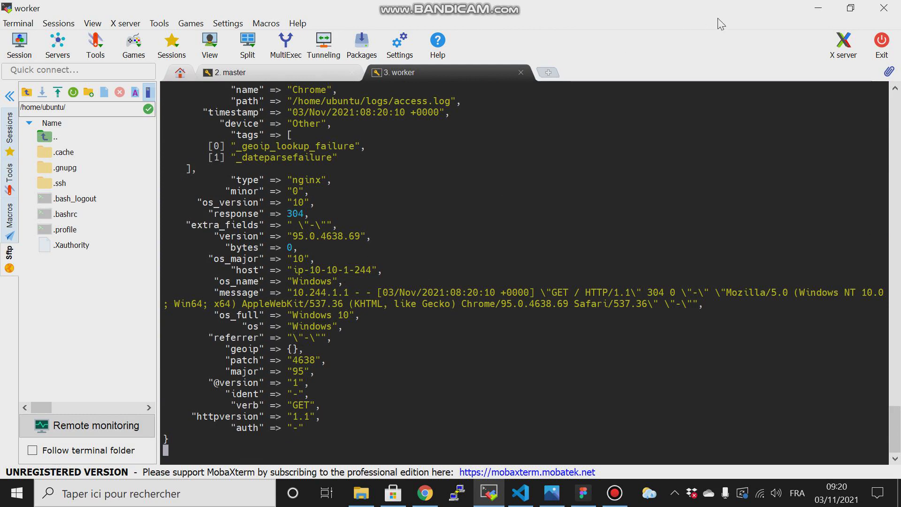
{"action": "left_click", "coordinate": [817, 8]}
- In Chrome, go to the Elastic home page and open Dev Tools from the Management section
{"action": "left_click", "coordinate": [582, 12]}
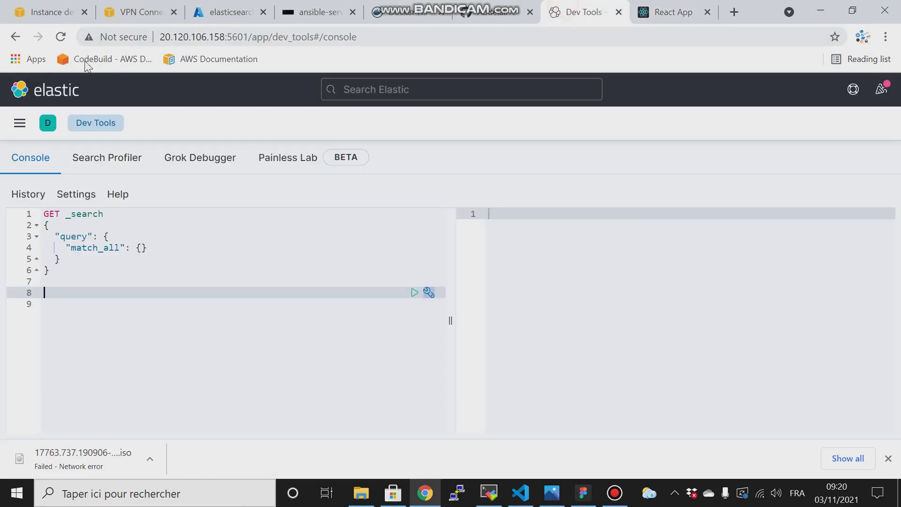
{"action": "left_click", "coordinate": [44, 97]}
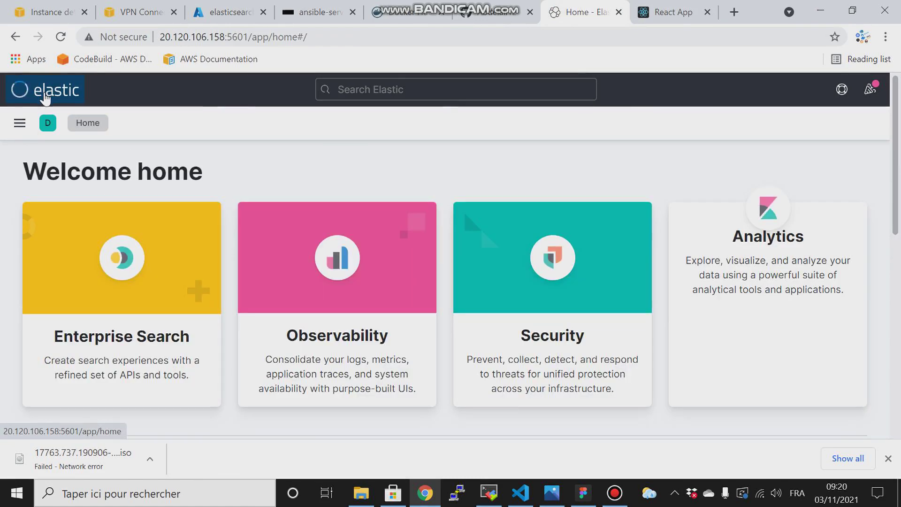
{"action": "left_click", "coordinate": [21, 123]}
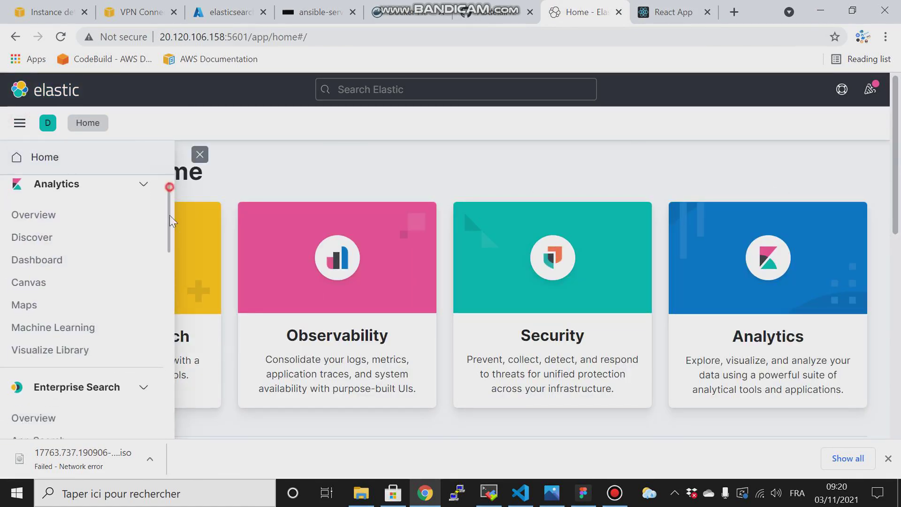
{"action": "scroll", "coordinate": [170, 215], "scroll_direction": "down", "scroll_amount": 10}
{"action": "left_click", "coordinate": [62, 310]}
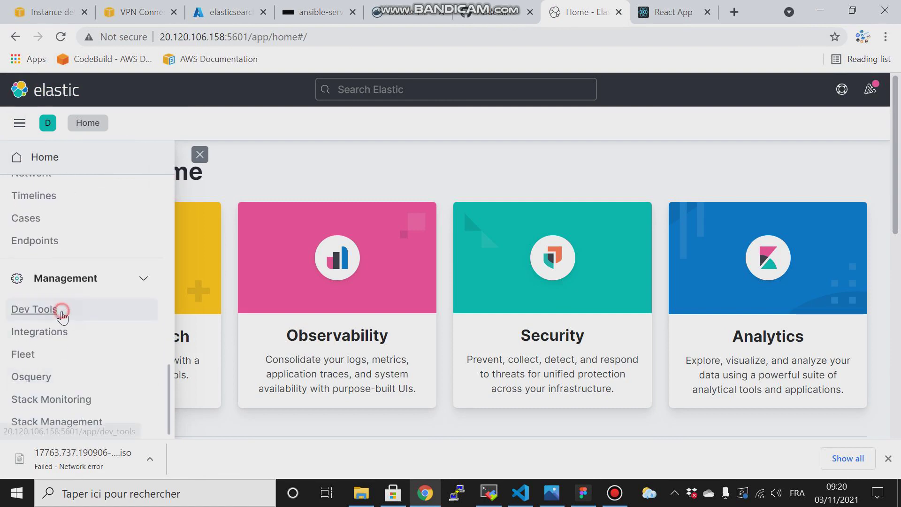
- Add the request GET /nginx-logs/_search below the existing query, checking the index name in nginx.conf in Visual Studio Code, and run it
{"action": "left_click", "coordinate": [117, 274]}
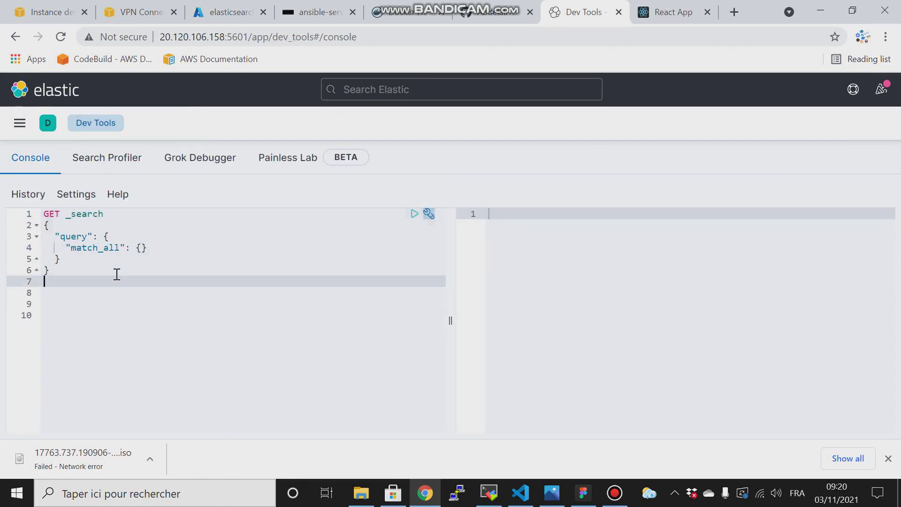
{"action": "key", "text": "Return"}
{"action": "type", "text": "GET /"}
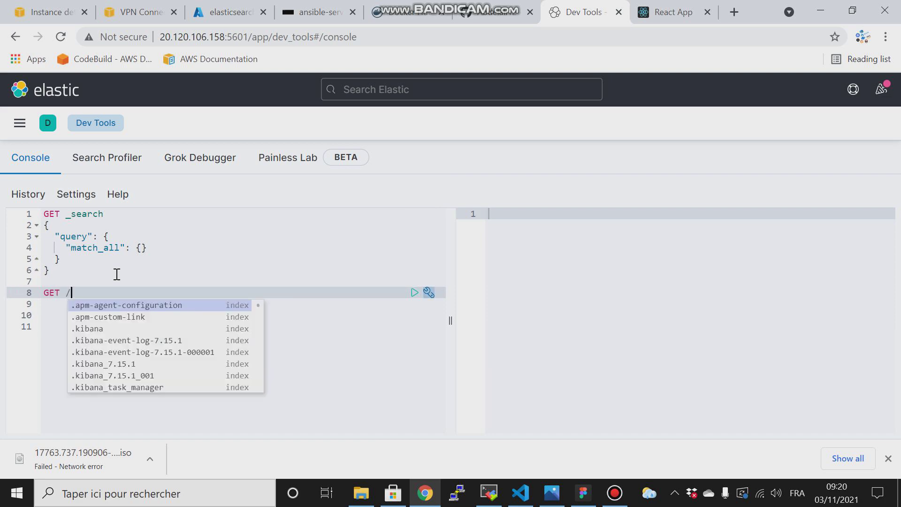
{"action": "left_click", "coordinate": [520, 492]}
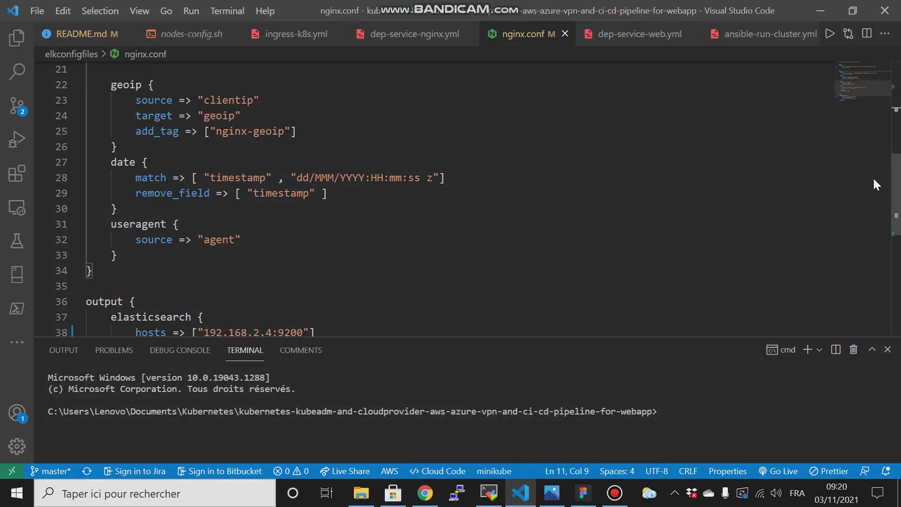
{"action": "scroll", "coordinate": [845, 94], "scroll_direction": "down", "scroll_amount": 3}
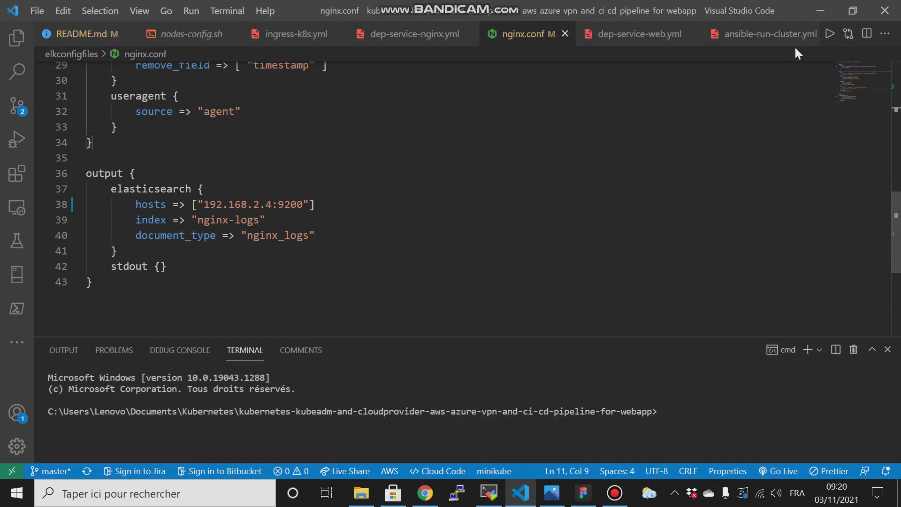
{"action": "left_click", "coordinate": [823, 13]}
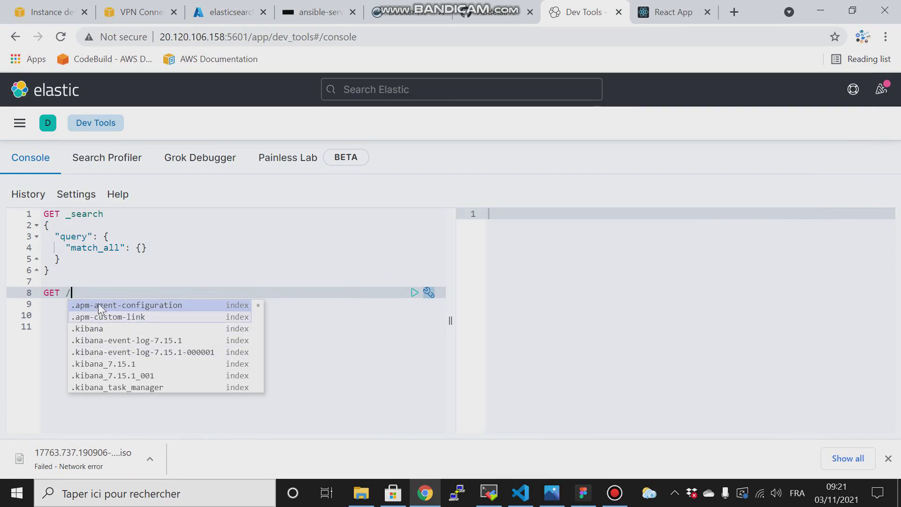
{"action": "type", "text": "ng"}
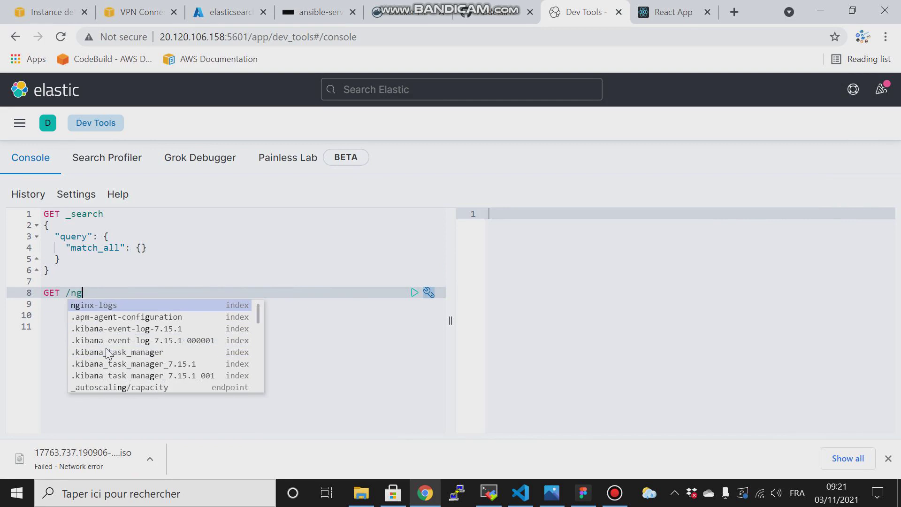
{"action": "left_click", "coordinate": [92, 304]}
{"action": "type", "text": "/_"}
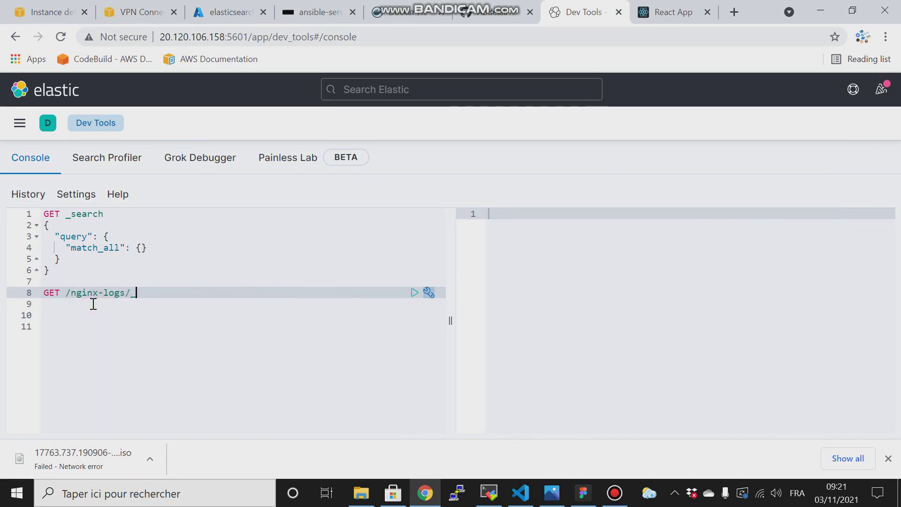
{"action": "type", "text": "search"}
{"action": "left_click", "coordinate": [414, 295]}
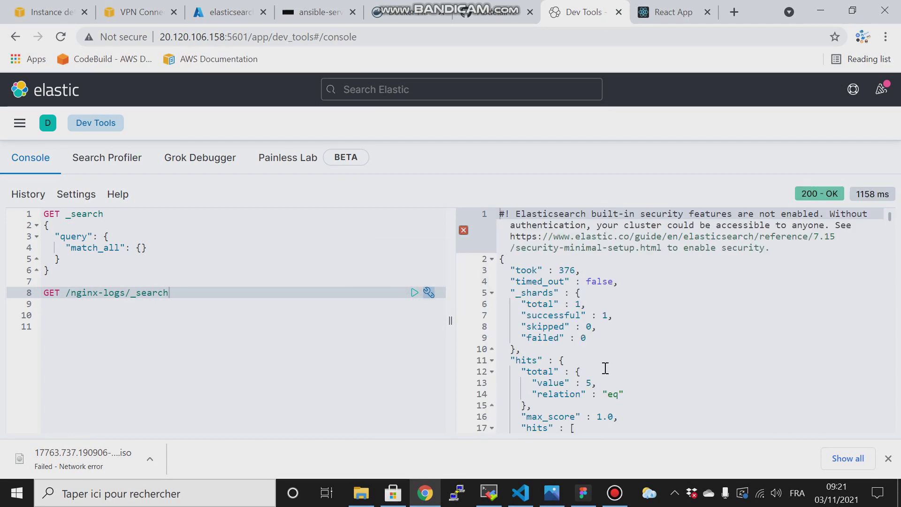
- Highlight the total hits value in the search response and reload the React App page
{"action": "double_click", "coordinate": [586, 382]}
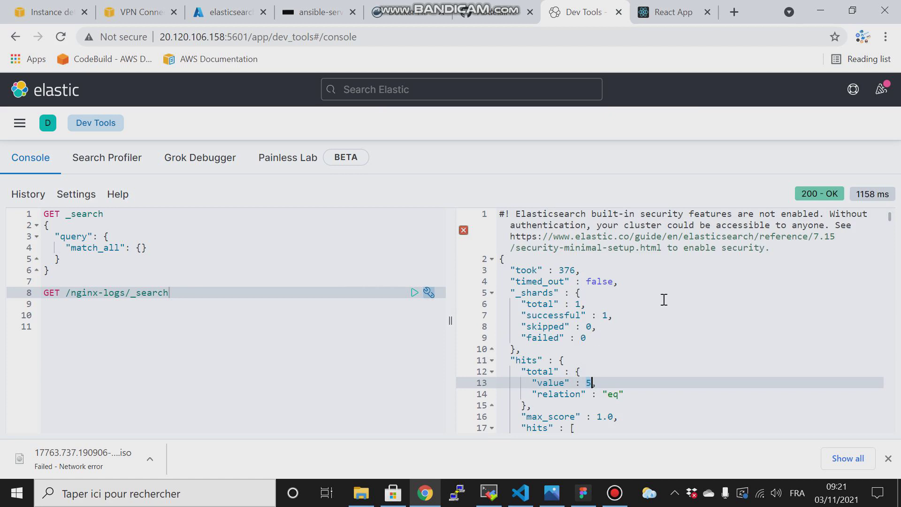
{"action": "left_click", "coordinate": [657, 8]}
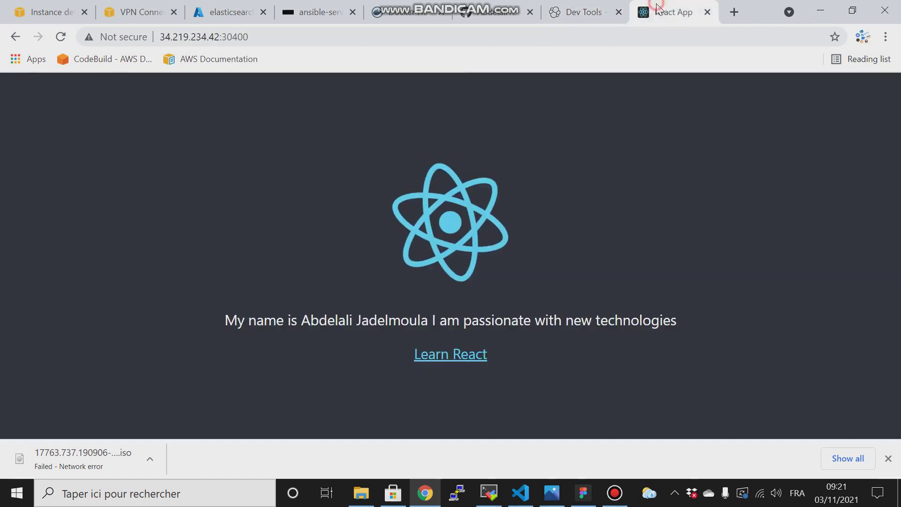
{"action": "left_click", "coordinate": [60, 37]}
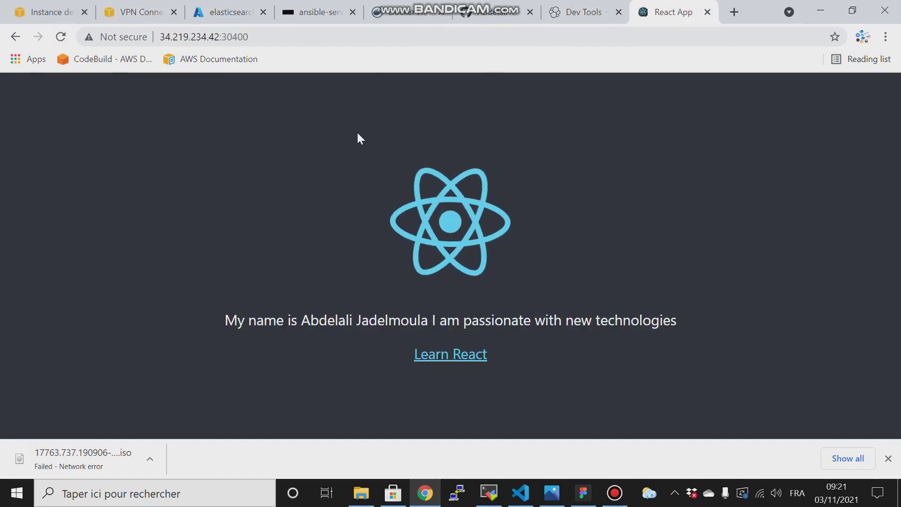
- Reload the React App page several more times and check the Logstash output in the MobaXterm worker session
{"action": "left_click", "coordinate": [64, 37]}
{"action": "left_click", "coordinate": [62, 39]}
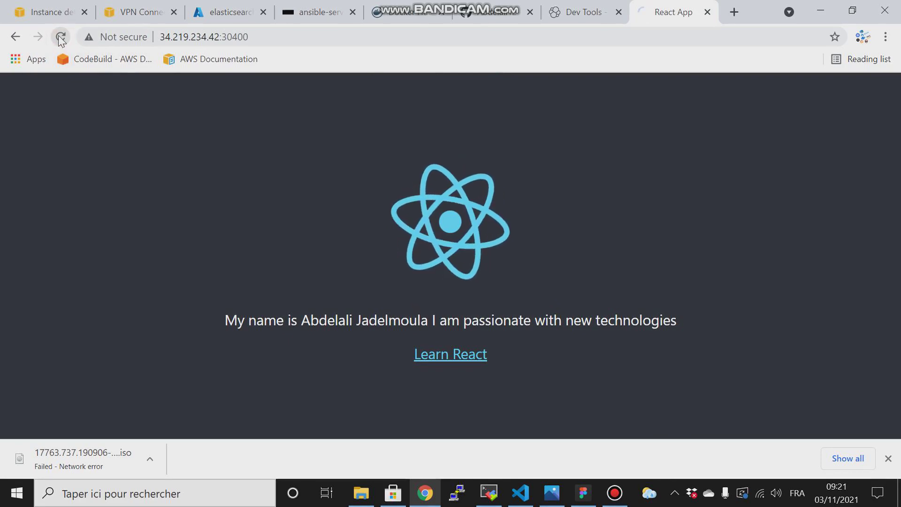
{"action": "left_click", "coordinate": [62, 39]}
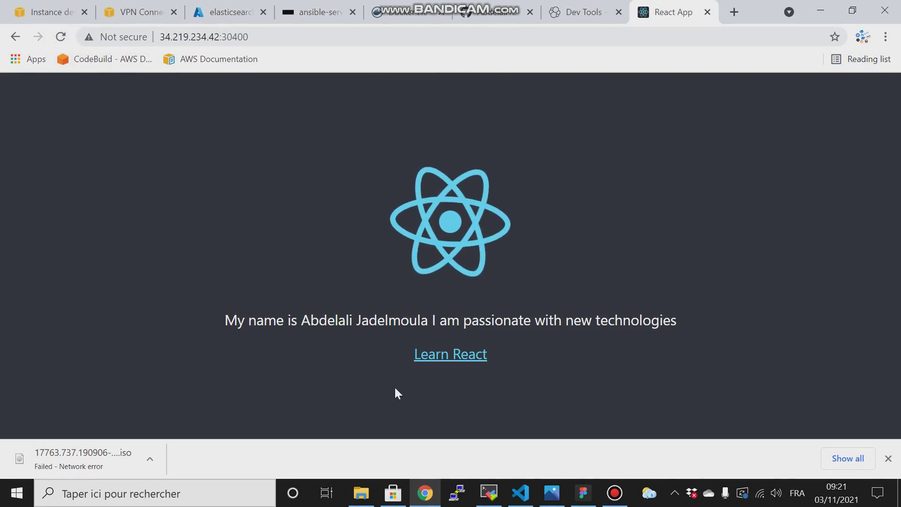
{"action": "left_click", "coordinate": [489, 493]}
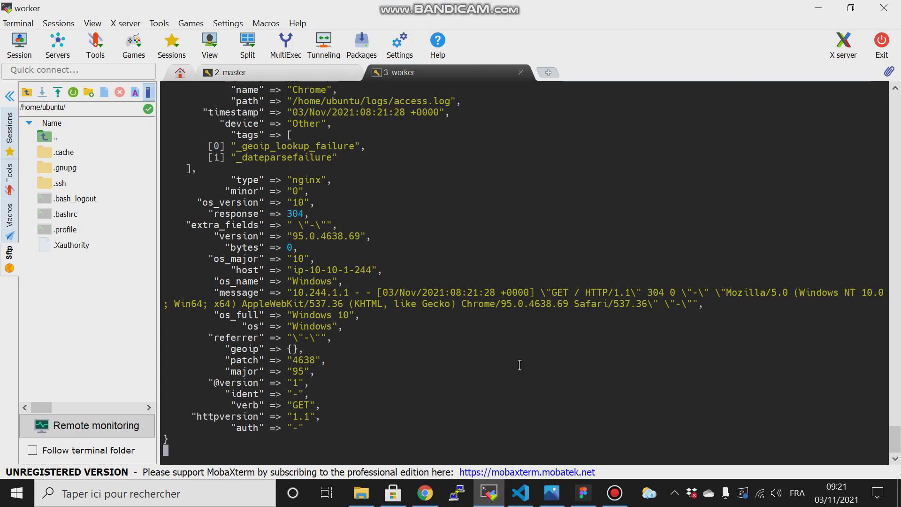
- Return to Dev Tools in Chrome and rerun the GET /nginx-logs/_search request
{"action": "left_click", "coordinate": [818, 8]}
{"action": "left_click", "coordinate": [576, 13]}
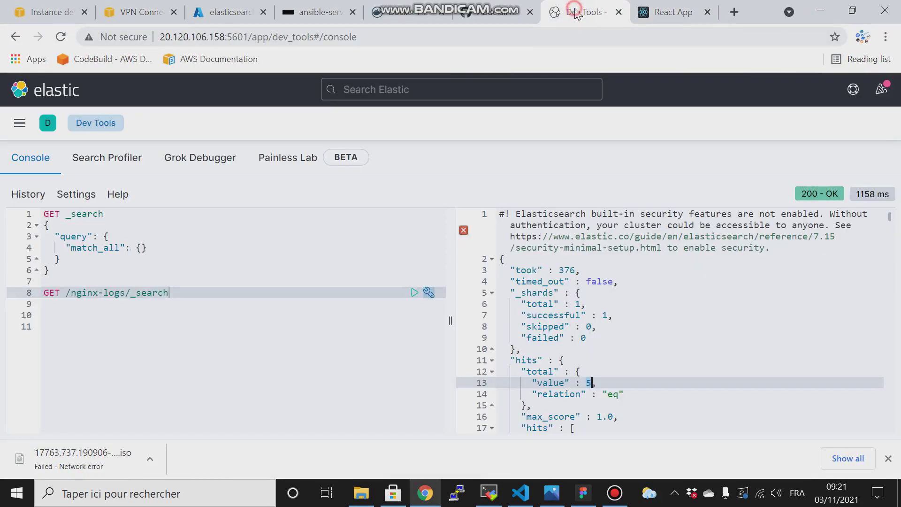
{"action": "left_click", "coordinate": [415, 293]}
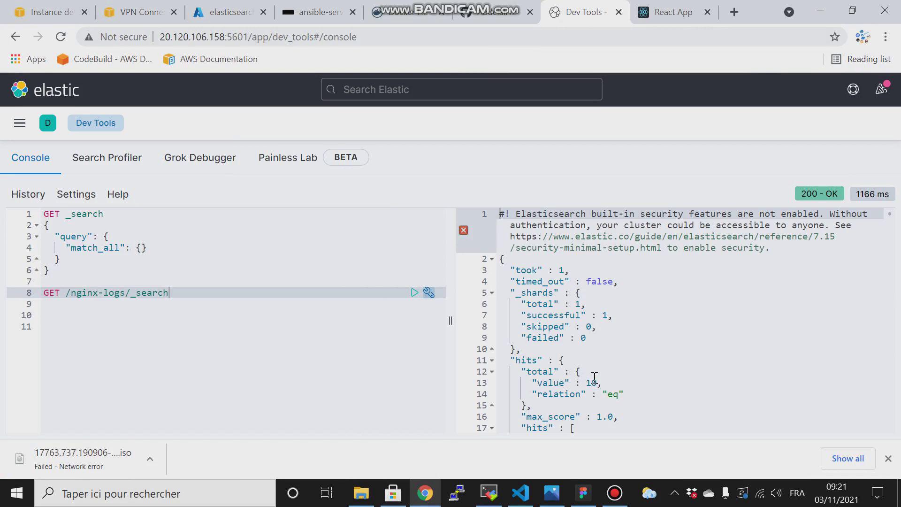
- Go to Discover in Kibana and start creating an index pattern from the Elasticsearch data
{"action": "left_click", "coordinate": [19, 123]}
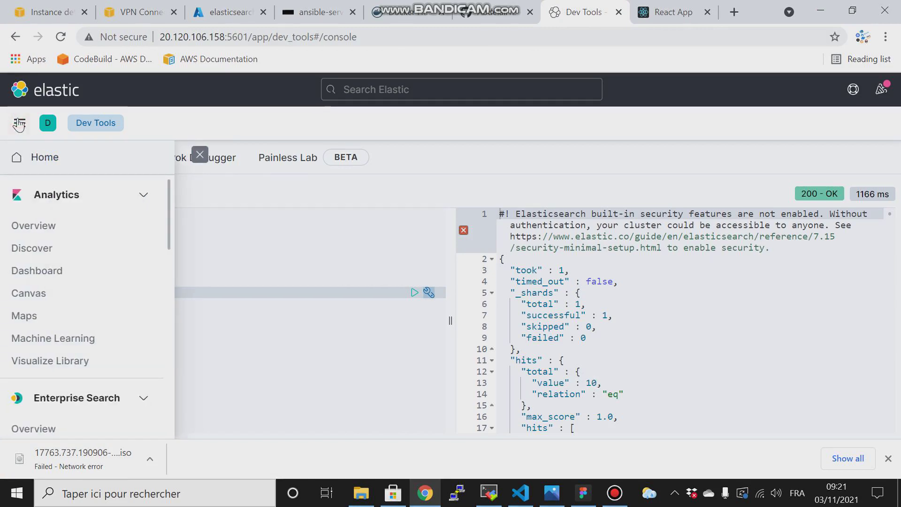
{"action": "left_click", "coordinate": [31, 247]}
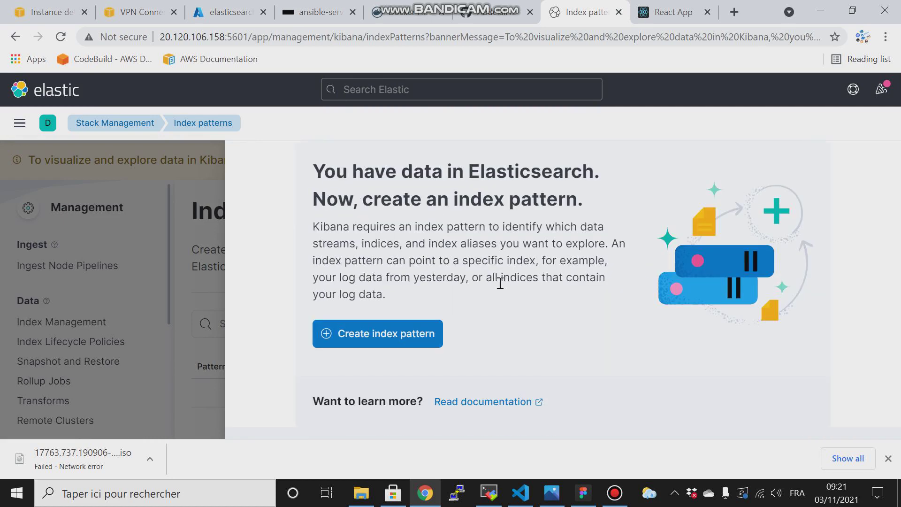
{"action": "left_click", "coordinate": [352, 345]}
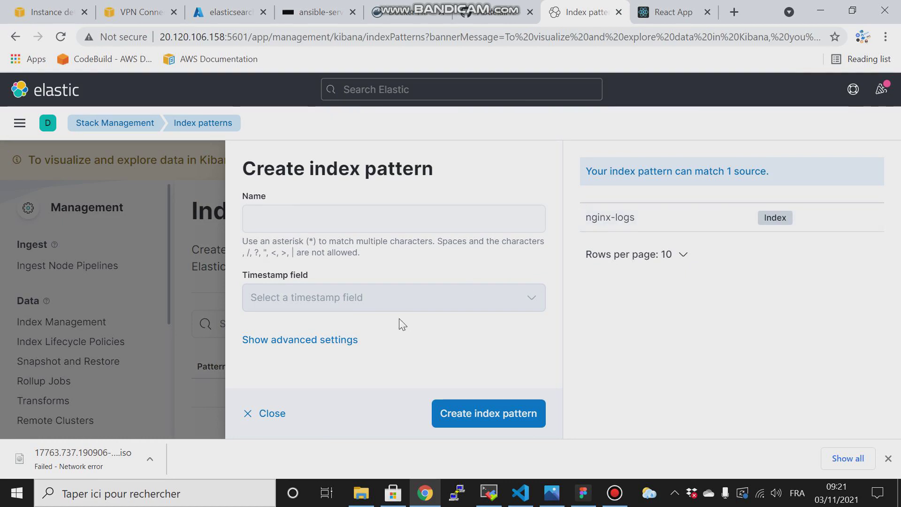
- Try naming the index pattern ng*, and try pasting the copied index name in its place
{"action": "left_click", "coordinate": [370, 218]}
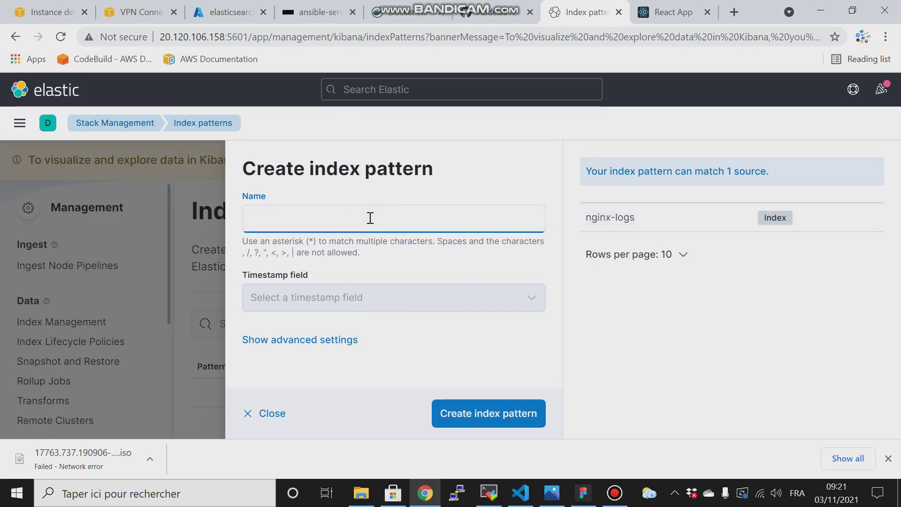
{"action": "left_click", "coordinate": [526, 303]}
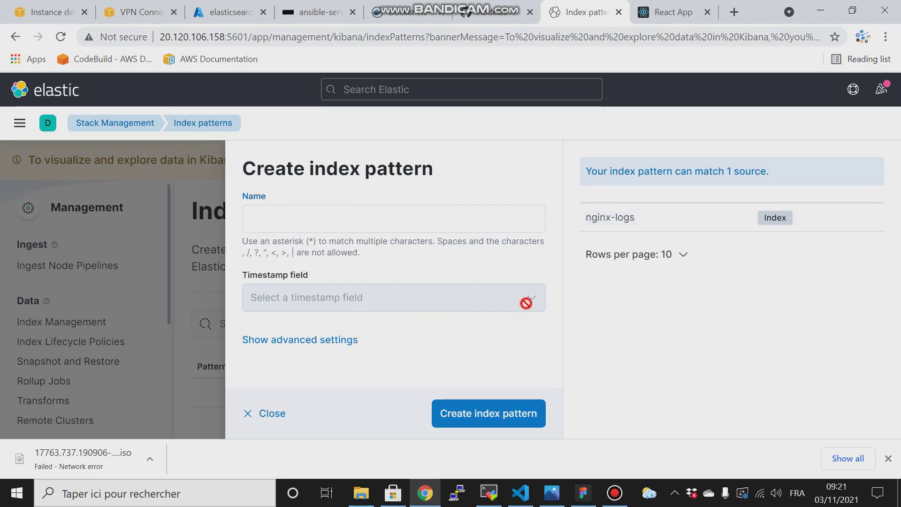
{"action": "left_click", "coordinate": [343, 208]}
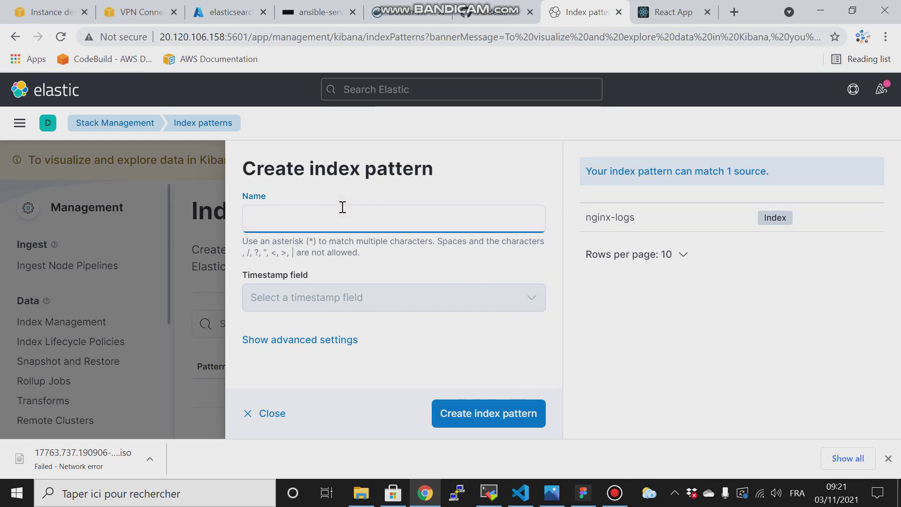
{"action": "type", "text": "ng*"}
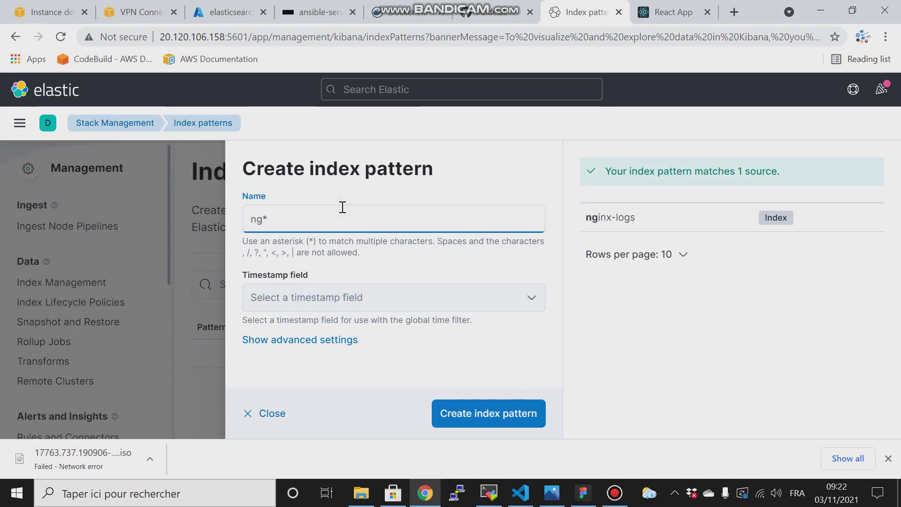
{"action": "left_click_drag", "start_coordinate": [643, 217], "coordinate": [557, 211]}
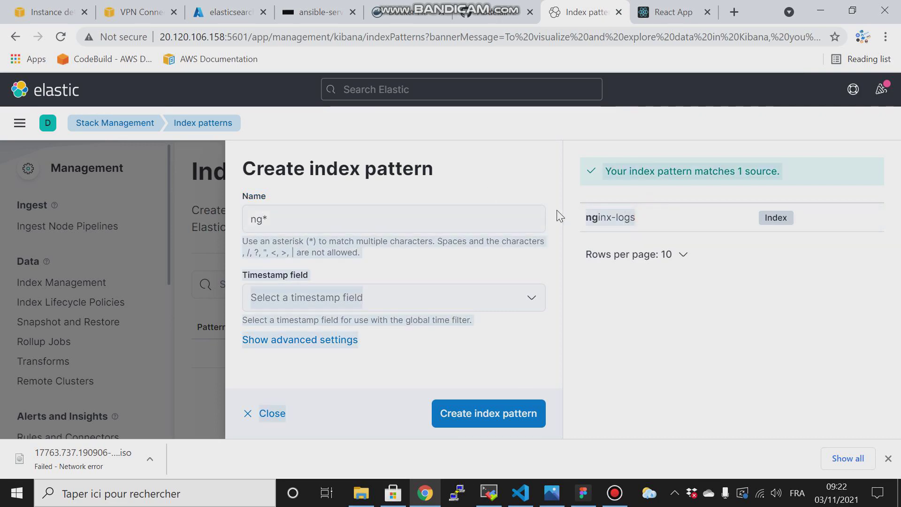
{"action": "left_click", "coordinate": [351, 210]}
{"action": "key", "text": "ctrl+a"}
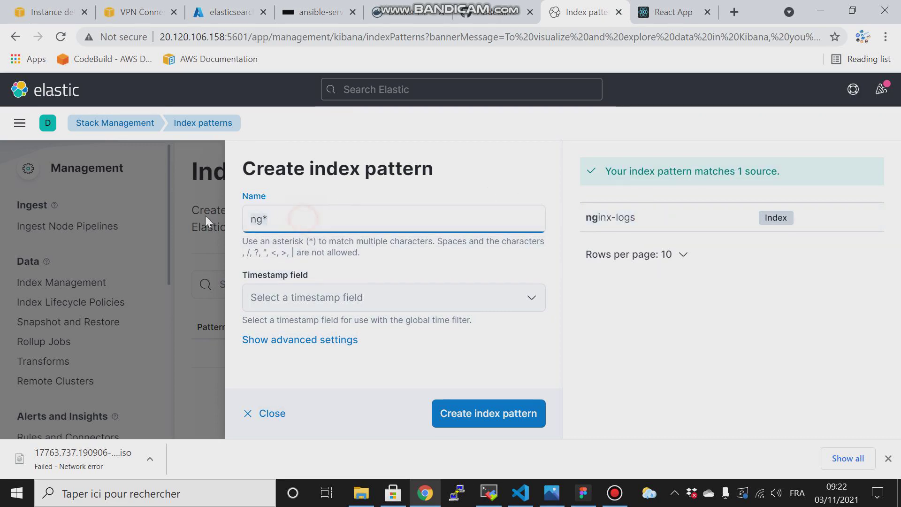
{"action": "key", "text": "BackSpace"}
{"action": "key", "text": "ctrl+v"}
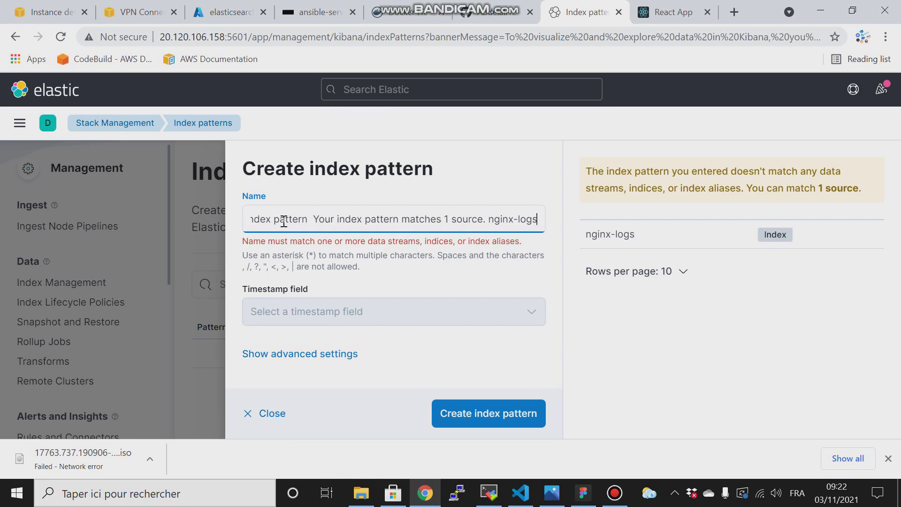
- Clear the pasted text and name the index pattern nginx-logs*
{"action": "key", "text": "ctrl+a"}
{"action": "key", "text": "BackSpace"}
{"action": "type", "text": "nginx"}
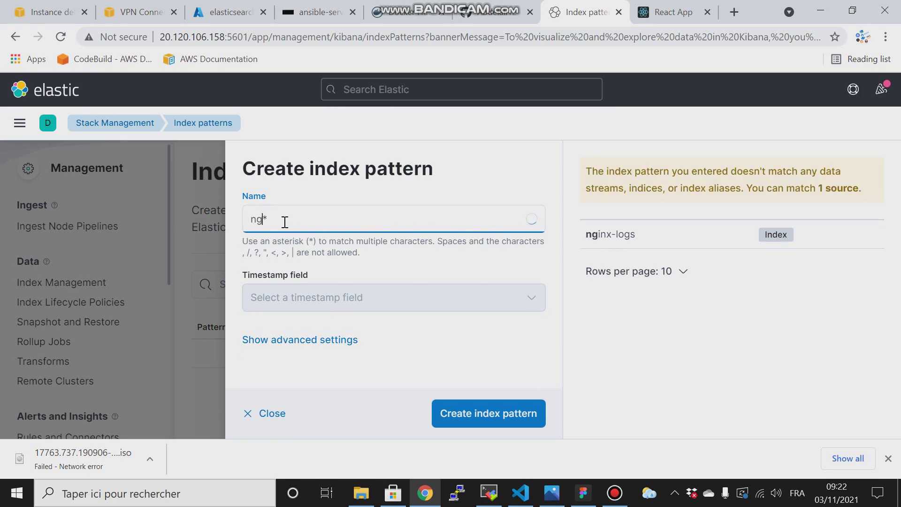
{"action": "type", "text": "-logs"}
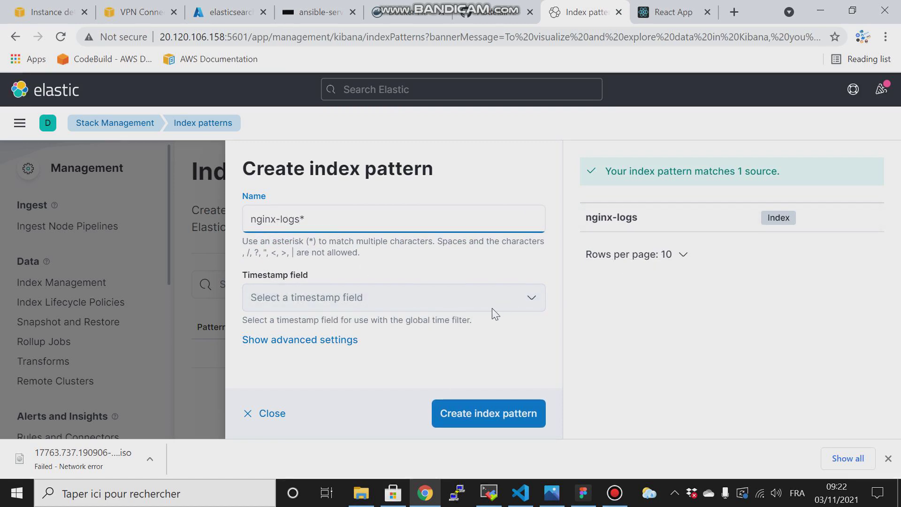
{"action": "left_click", "coordinate": [471, 413]}
{"action": "left_click", "coordinate": [434, 308]}
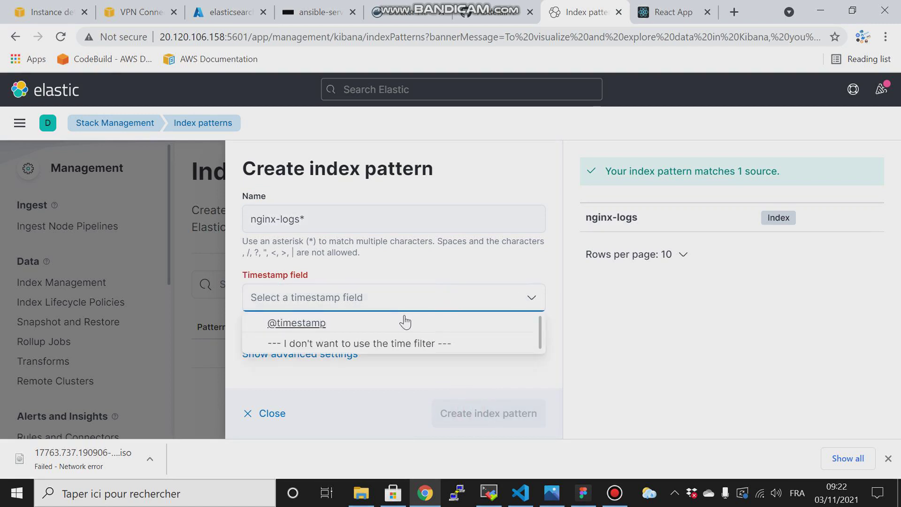
{"action": "left_click", "coordinate": [389, 318]}
{"action": "left_click", "coordinate": [490, 414]}
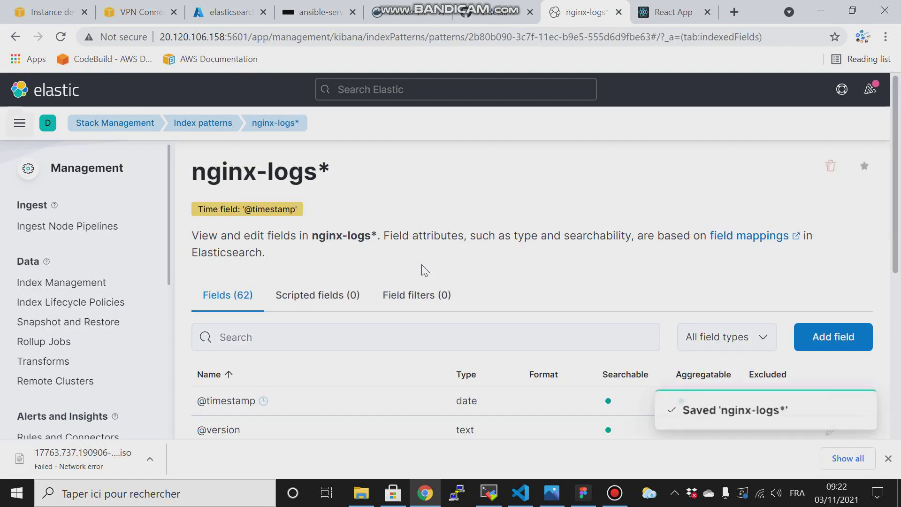
- Look through the fields of the nginx-logs* index pattern and open Discover in the Analytics section
{"action": "left_click_drag", "start_coordinate": [892, 180], "coordinate": [894, 374]}
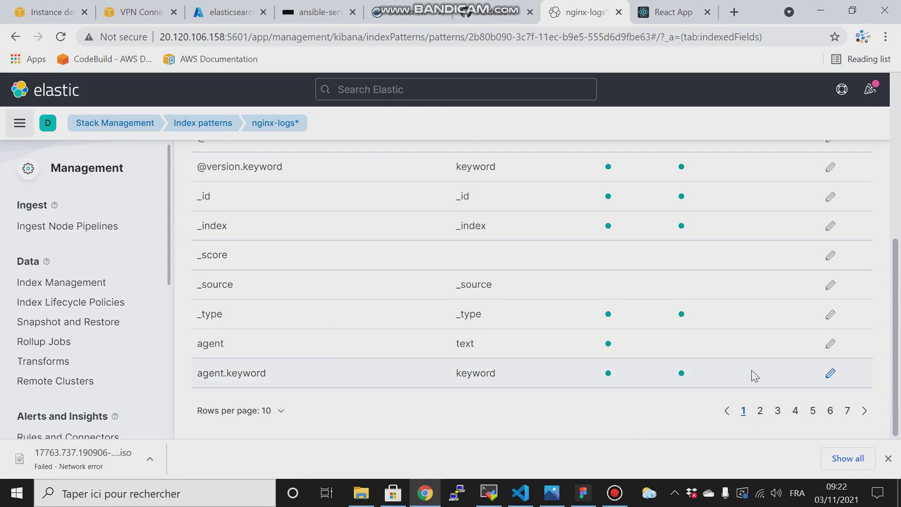
{"action": "scroll", "coordinate": [655, 233], "scroll_direction": "up", "scroll_amount": 5}
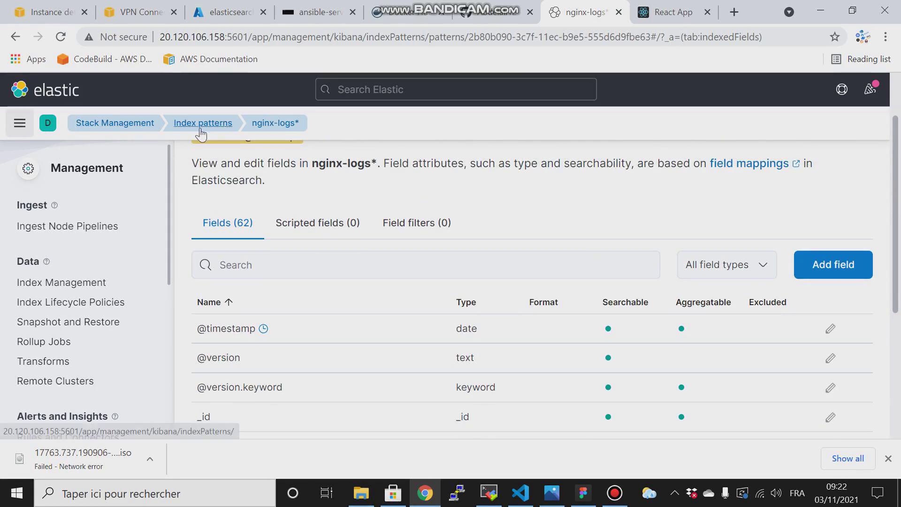
{"action": "left_click", "coordinate": [19, 123]}
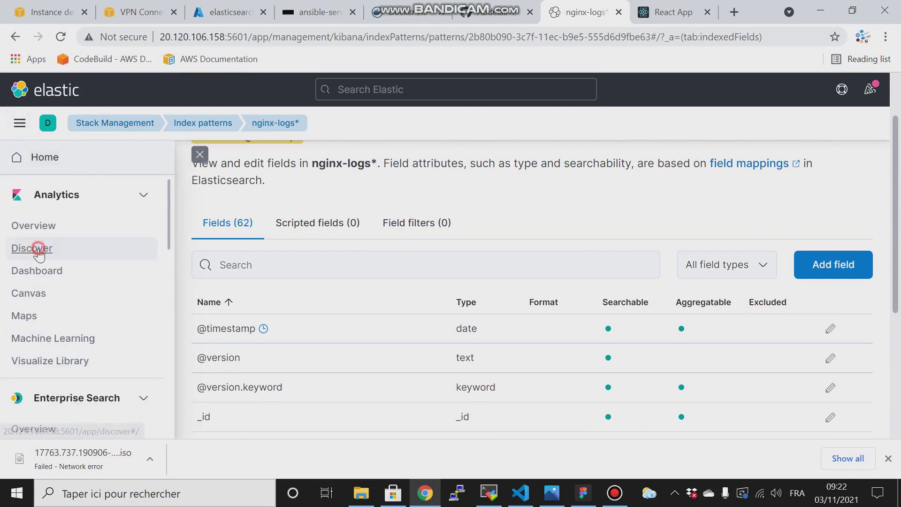
{"action": "left_click", "coordinate": [39, 249]}
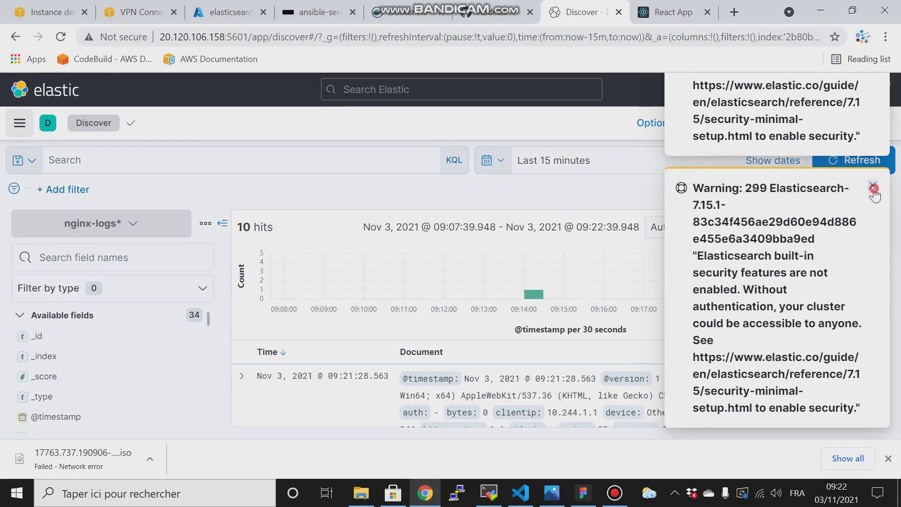
- Dismiss the Elasticsearch security warnings in Discover and look through the listed nginx log documents
{"action": "left_click", "coordinate": [873, 188]}
{"action": "left_click", "coordinate": [873, 187]}
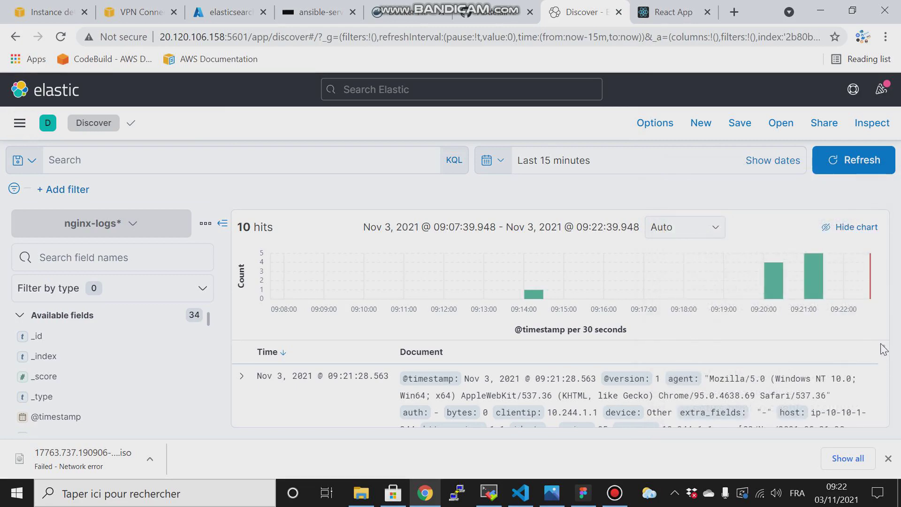
{"action": "scroll", "coordinate": [885, 351], "scroll_direction": "down", "scroll_amount": 2}
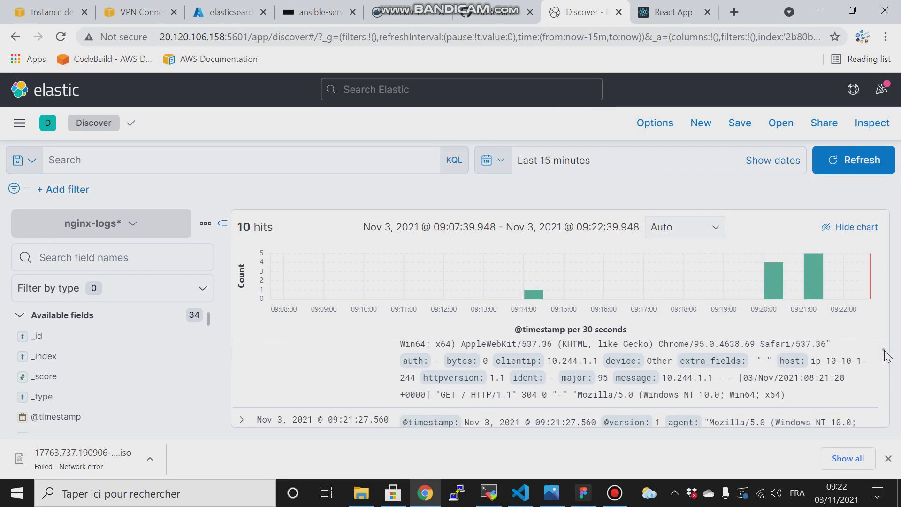
{"action": "scroll", "coordinate": [885, 355], "scroll_direction": "down", "scroll_amount": 3}
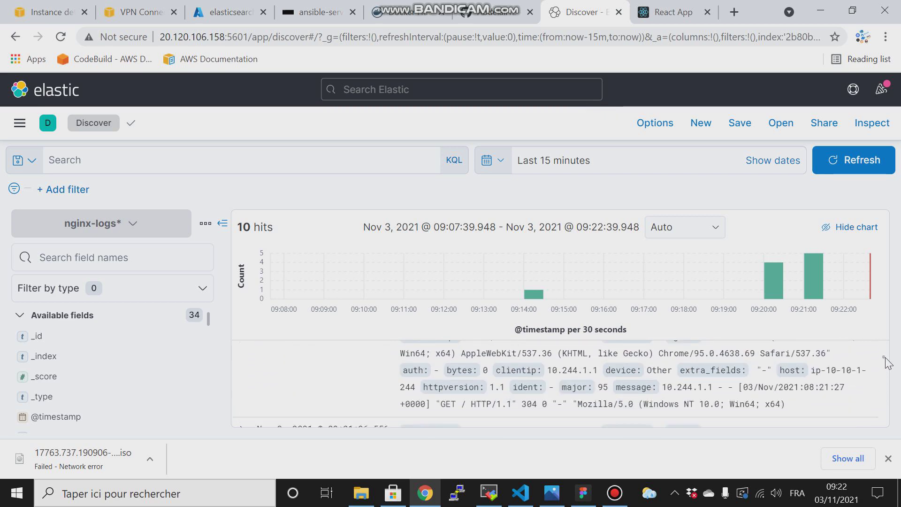
{"action": "scroll", "coordinate": [886, 362], "scroll_direction": "down", "scroll_amount": 3}
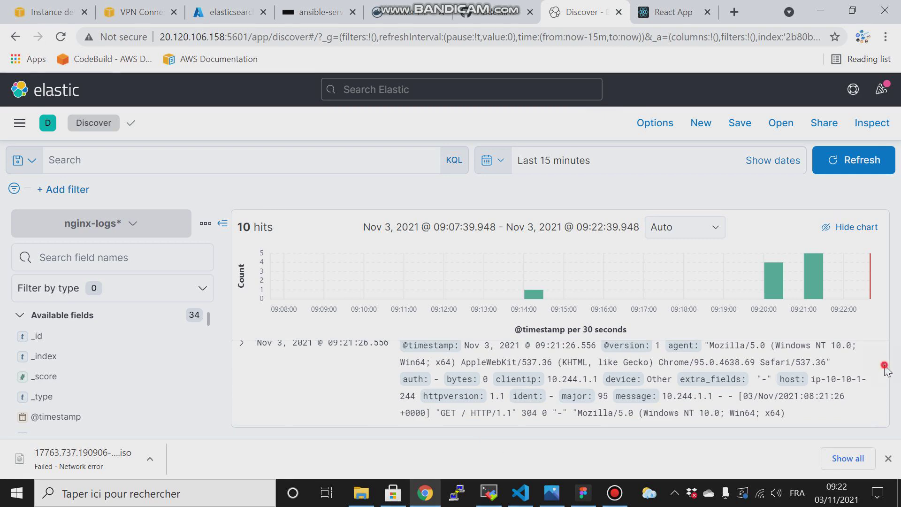
{"action": "scroll", "coordinate": [886, 369], "scroll_direction": "down", "scroll_amount": 5}
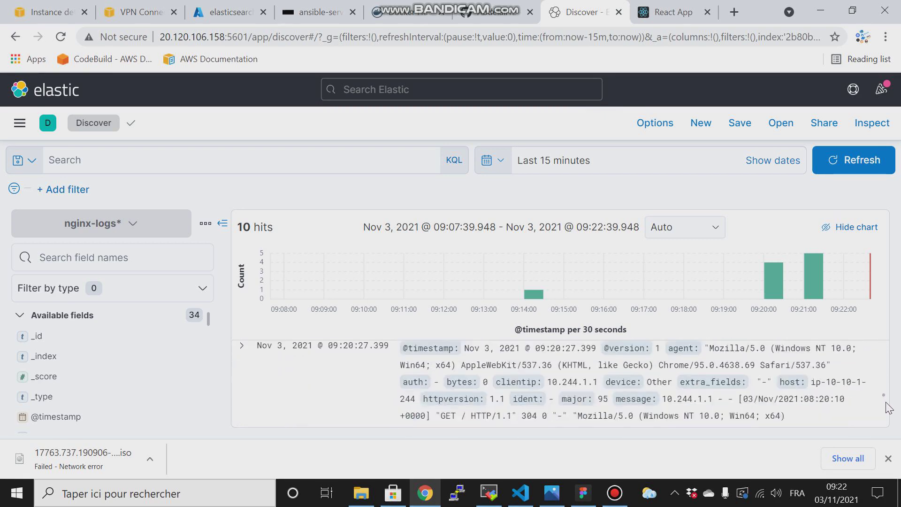
{"action": "scroll", "coordinate": [882, 413], "scroll_direction": "up", "scroll_amount": 10}
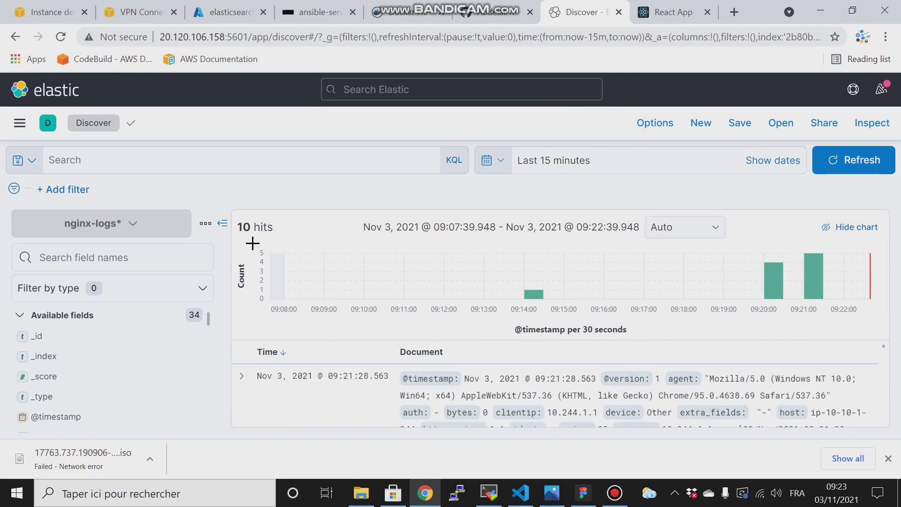
- Switch to the React App page and reload it a few times to generate new access logs
{"action": "left_click", "coordinate": [671, 12]}
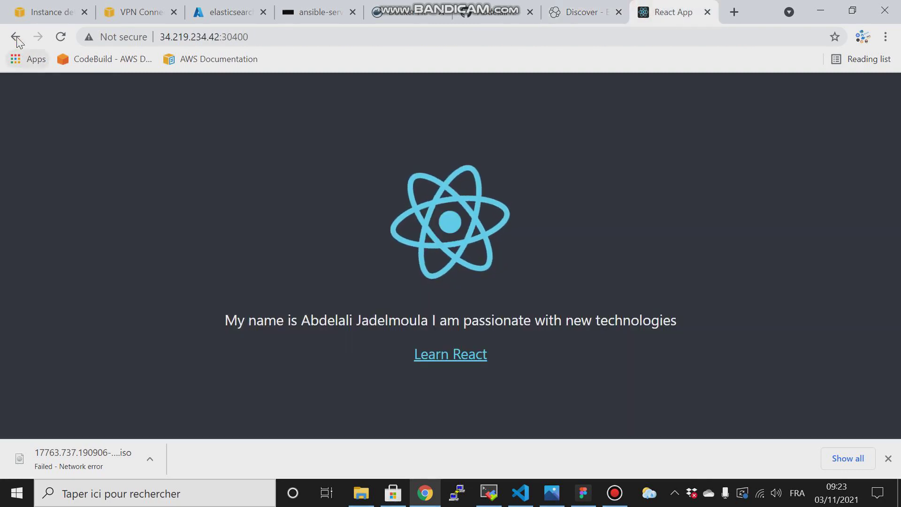
{"action": "left_click", "coordinate": [60, 37]}
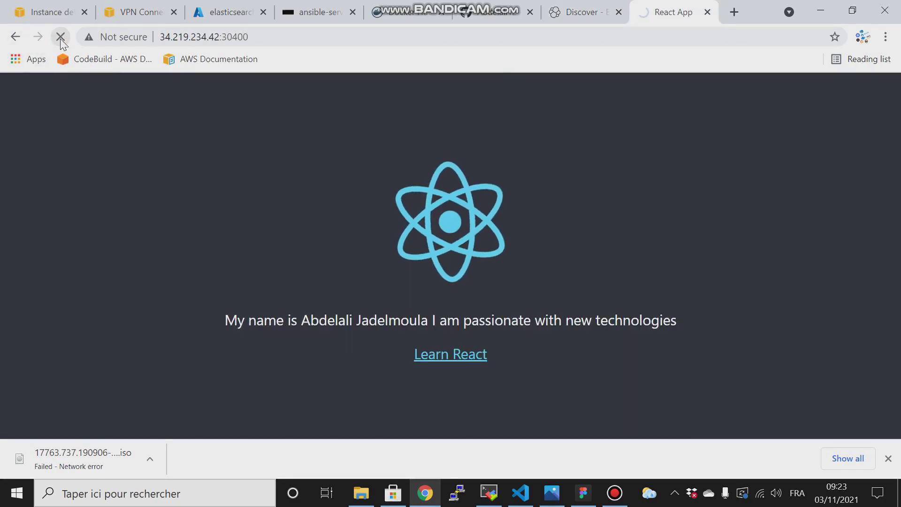
{"action": "left_click", "coordinate": [60, 38]}
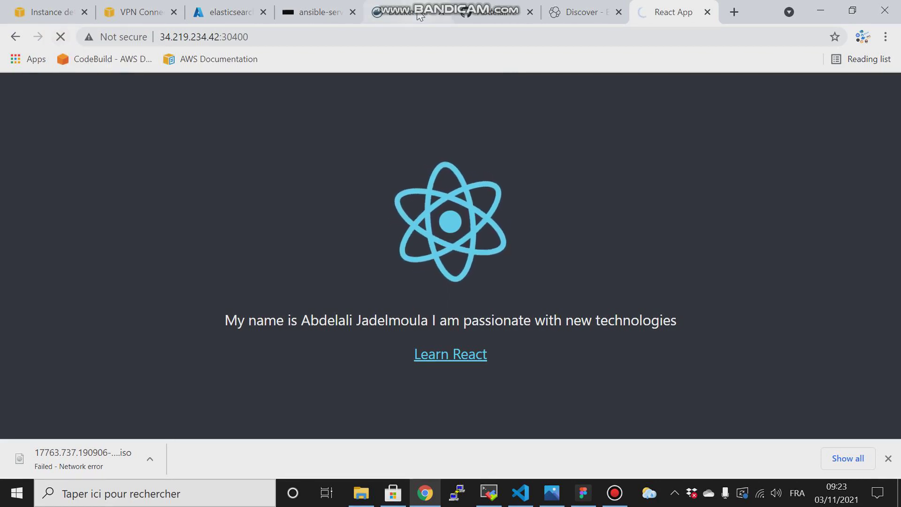
- Return to Discover, refresh the nginx-logs* results, and dismiss the Elasticsearch security warnings
{"action": "left_click", "coordinate": [586, 8]}
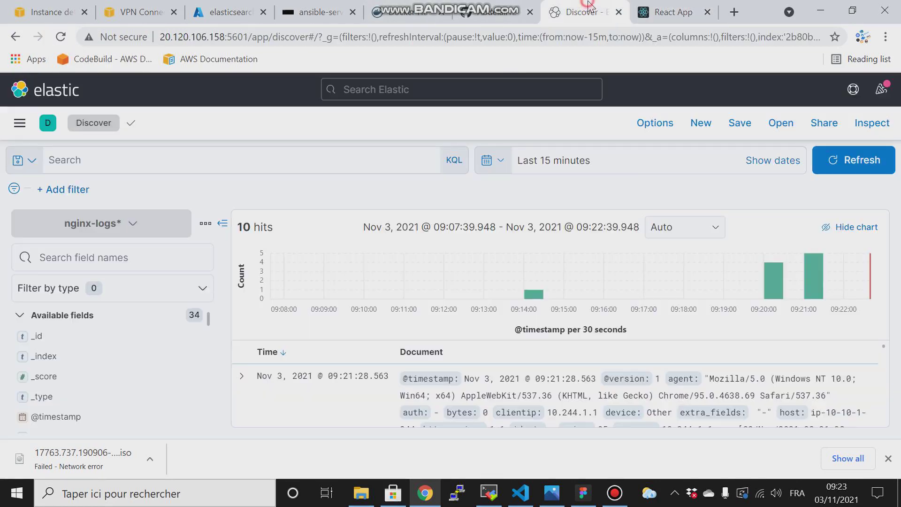
{"action": "left_click", "coordinate": [843, 163]}
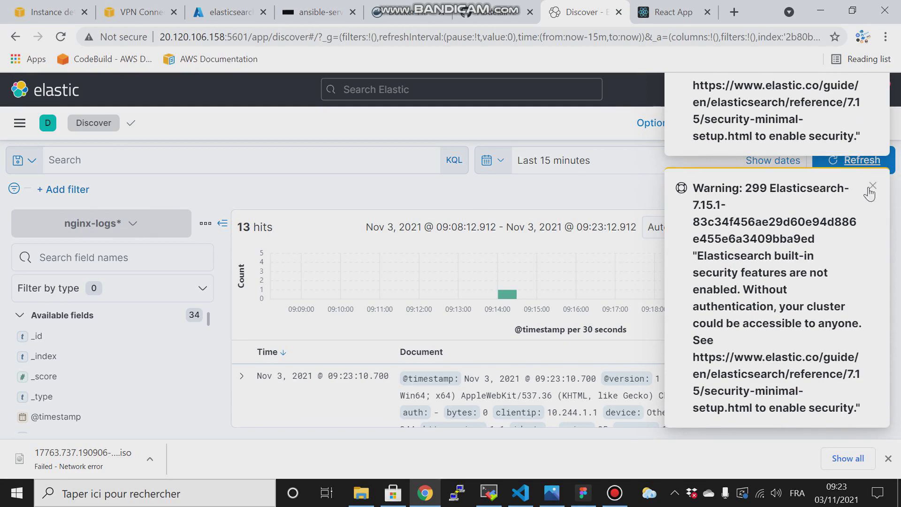
{"action": "left_click", "coordinate": [872, 188]}
{"action": "left_click", "coordinate": [872, 188]}
{"action": "left_click", "coordinate": [872, 188]}
{"action": "left_click", "coordinate": [872, 187]}
- Switch to Visual Studio Code and review the volume type and nginx mount path in dep-service-nginx.yml
{"action": "key", "text": "ctrl+Tab"}
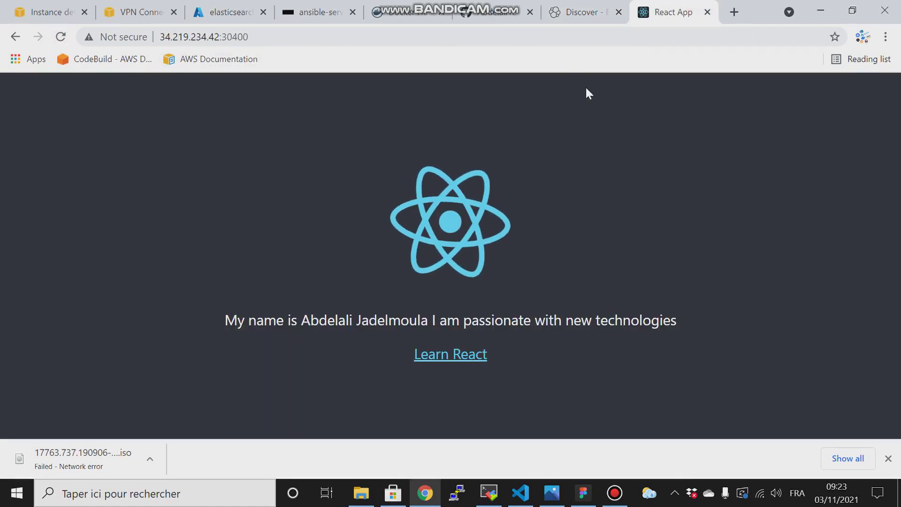
{"action": "left_click", "coordinate": [520, 493]}
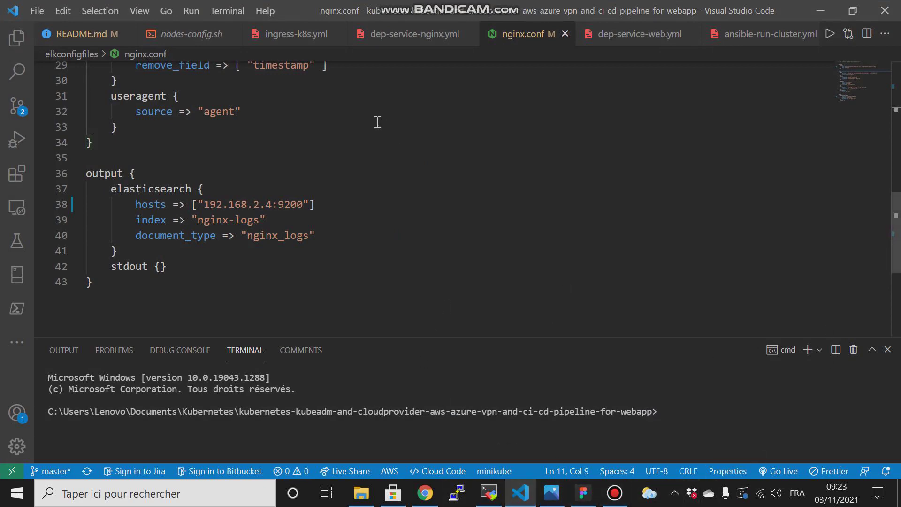
{"action": "left_click", "coordinate": [393, 37]}
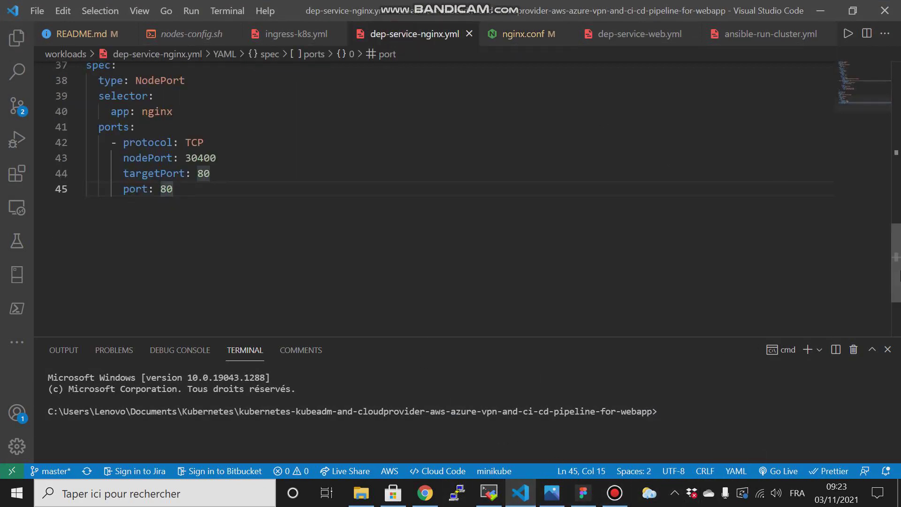
{"action": "left_click_drag", "start_coordinate": [896, 272], "coordinate": [890, 218]}
{"action": "left_click_drag", "start_coordinate": [185, 219], "coordinate": [327, 221]}
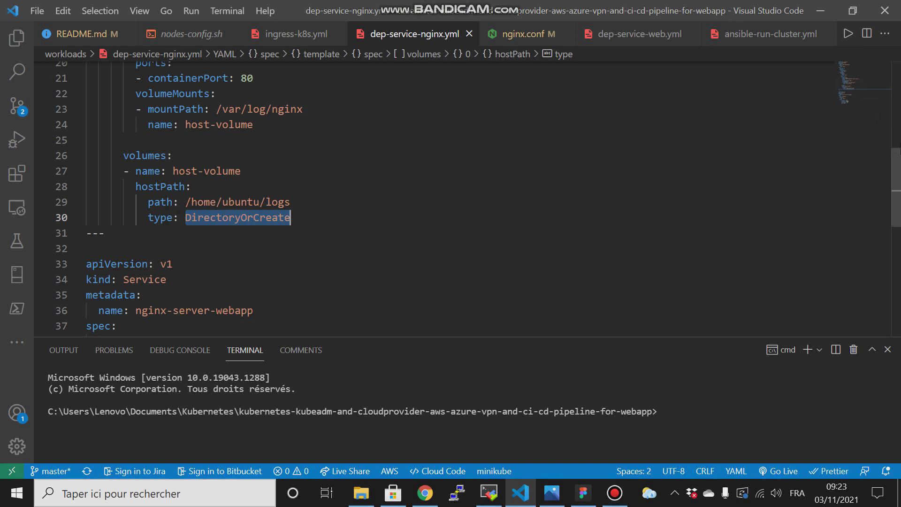
{"action": "scroll", "coordinate": [224, 314], "scroll_direction": "up", "scroll_amount": 2}
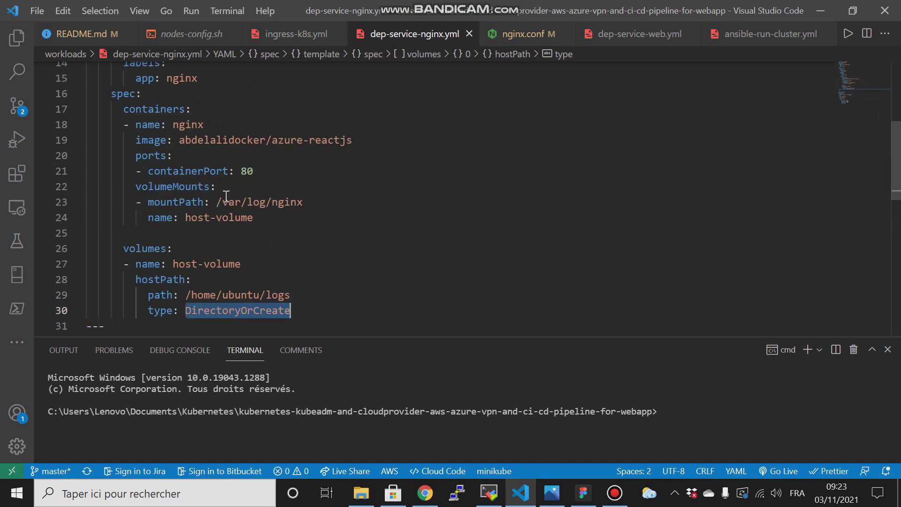
{"action": "left_click_drag", "start_coordinate": [218, 202], "coordinate": [308, 202]}
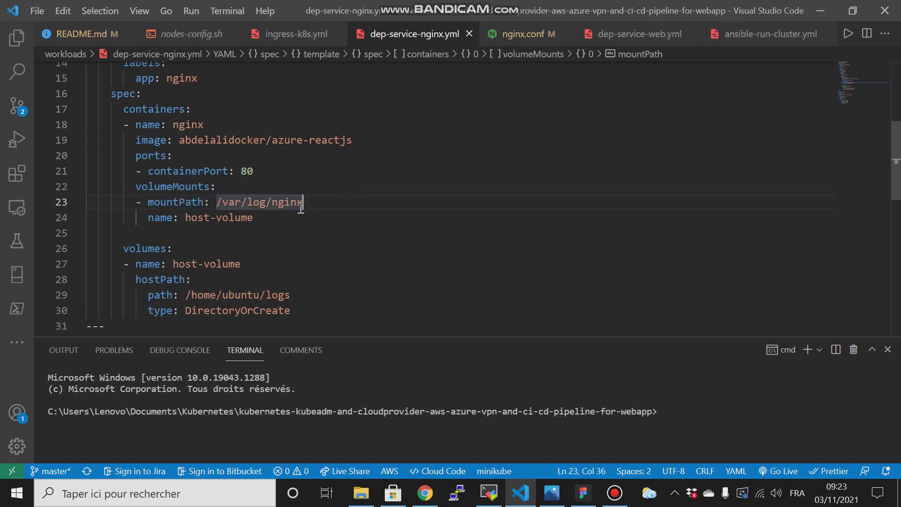
{"action": "left_click_drag", "start_coordinate": [217, 203], "coordinate": [306, 202]}
- Switch to Figma and draw a text box in the middle of the blank canvas rectangle
{"action": "left_click", "coordinate": [581, 495]}
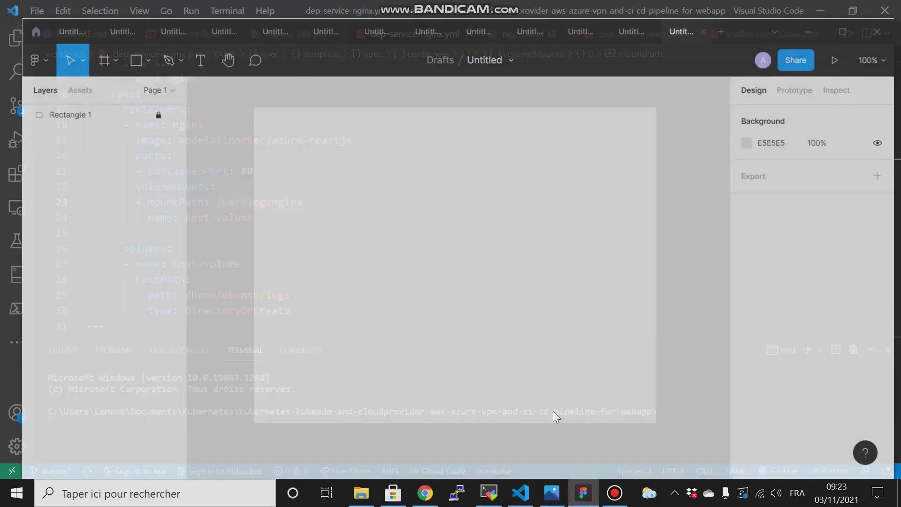
{"action": "left_click", "coordinate": [185, 44]}
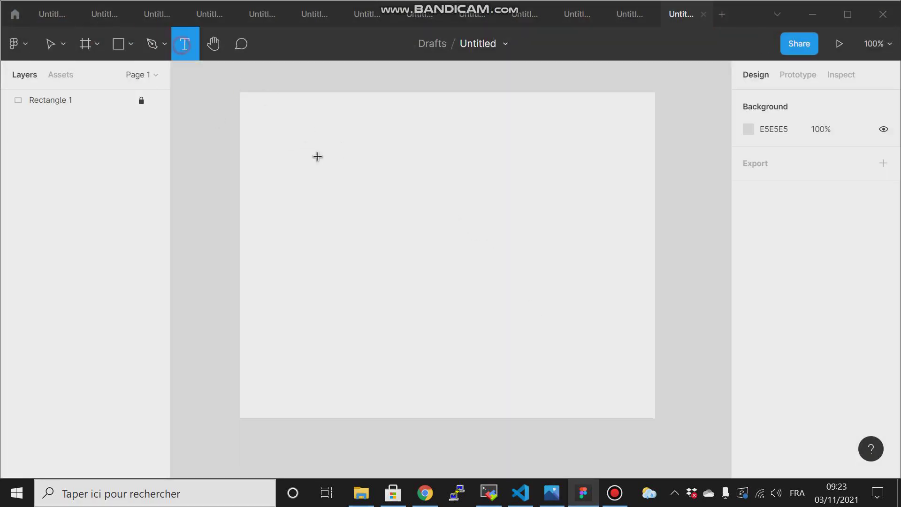
{"action": "left_click_drag", "start_coordinate": [325, 162], "coordinate": [532, 257]}
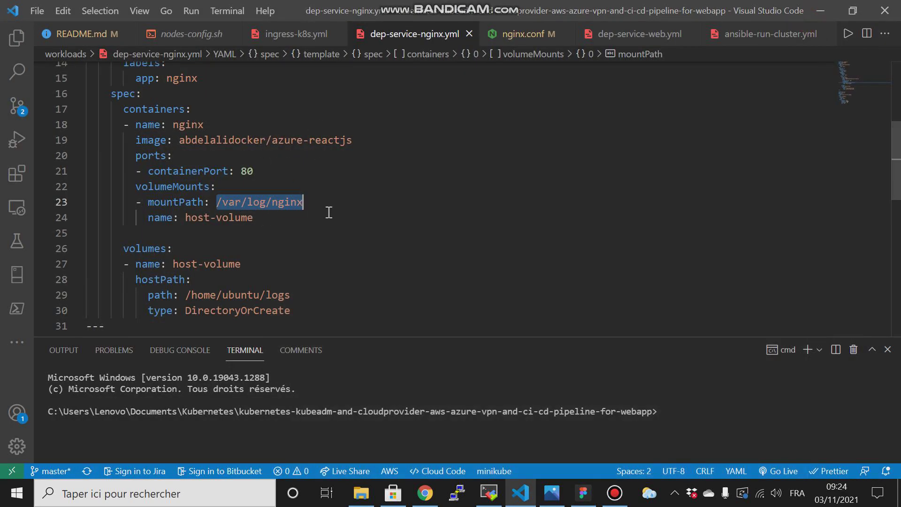
- Review the container's mount path and the host-volume path in dep-service-nginx.yml in Visual Studio Code, and minimize the editor
{"action": "left_click", "coordinate": [327, 214]}
{"action": "left_click", "coordinate": [306, 202]}
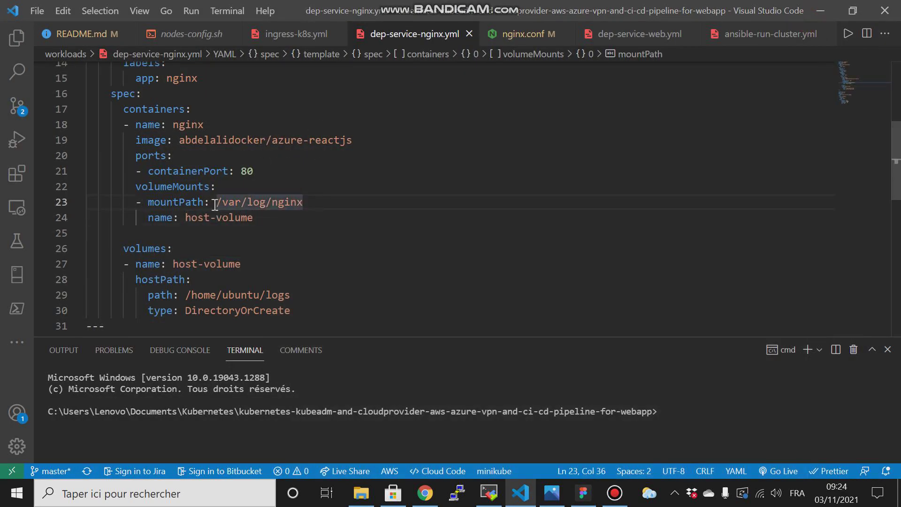
{"action": "left_click_drag", "start_coordinate": [179, 295], "coordinate": [291, 295]}
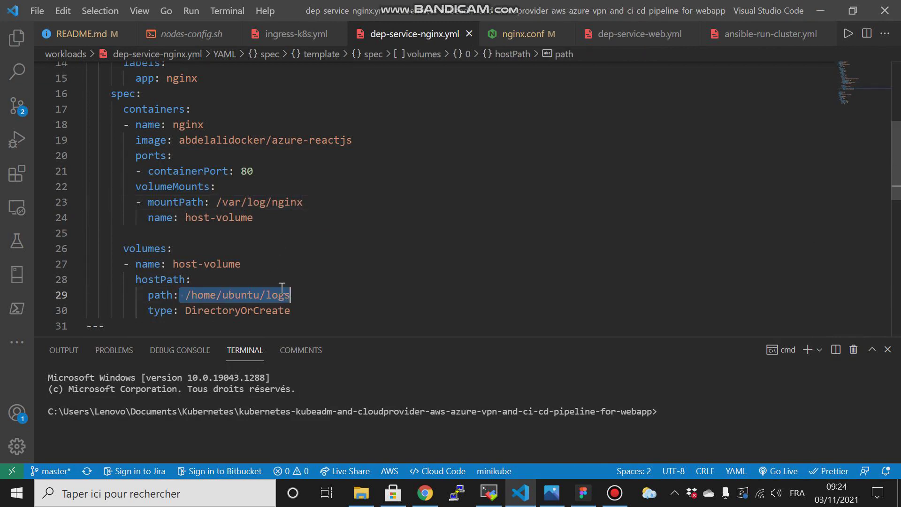
{"action": "scroll", "coordinate": [462, 195], "scroll_direction": "down", "scroll_amount": 2}
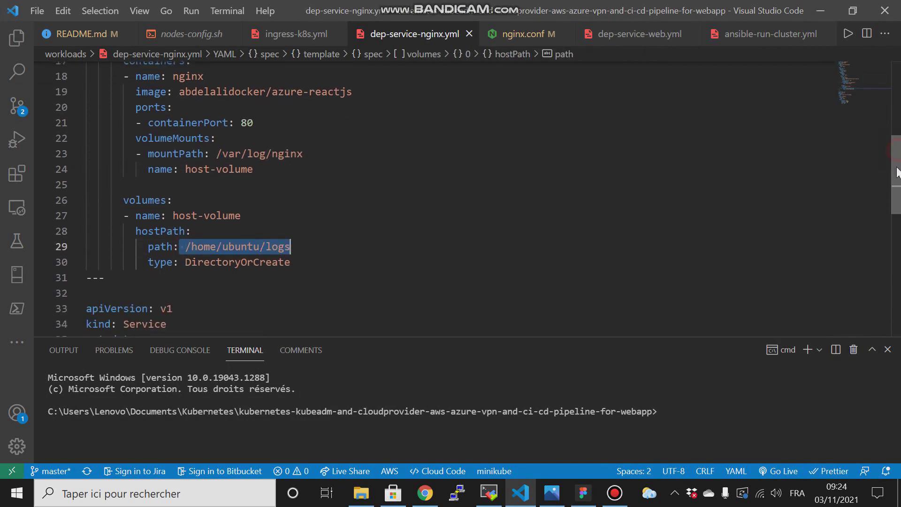
{"action": "left_click", "coordinate": [820, 11]}
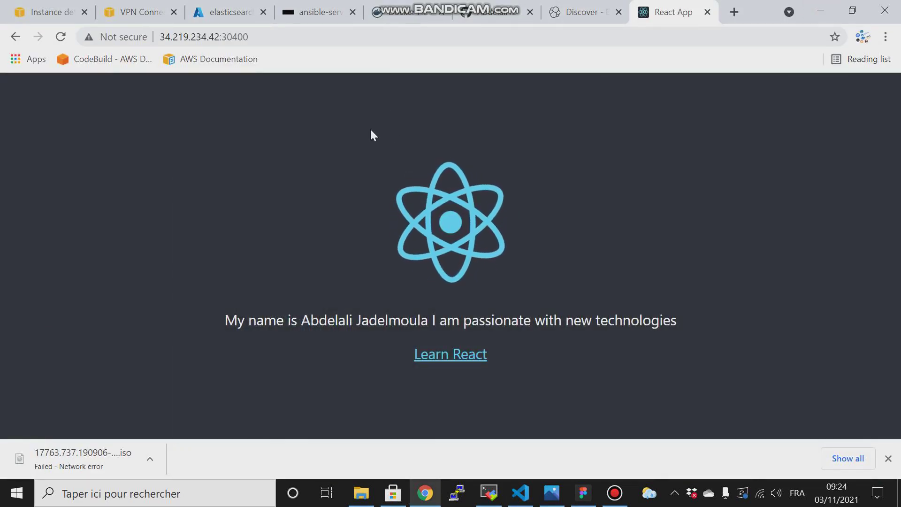
- Reload the React App page twice to generate new access logs, checking Discover in between
{"action": "left_click", "coordinate": [541, 15]}
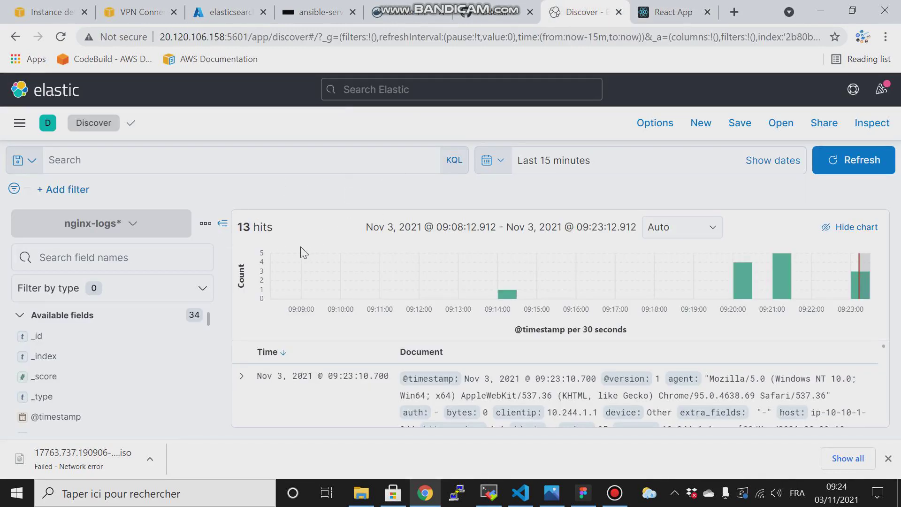
{"action": "left_click", "coordinate": [673, 12]}
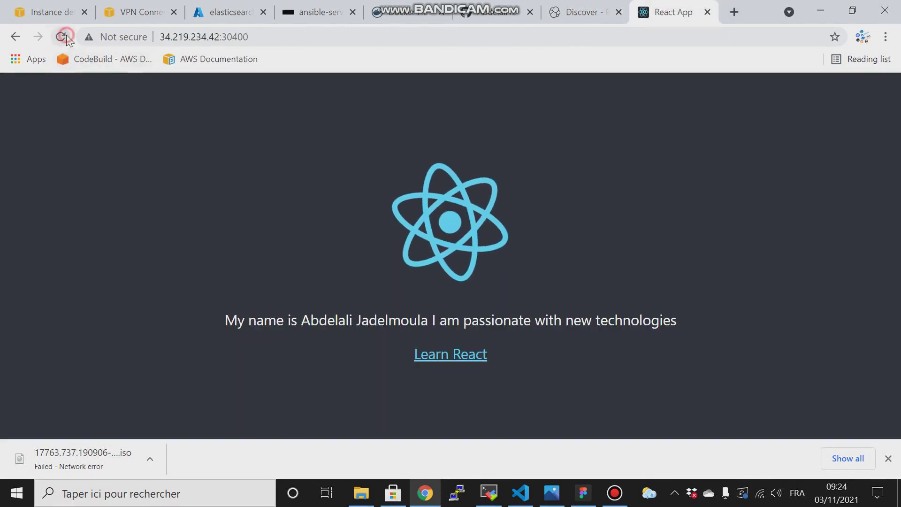
{"action": "left_click", "coordinate": [61, 36]}
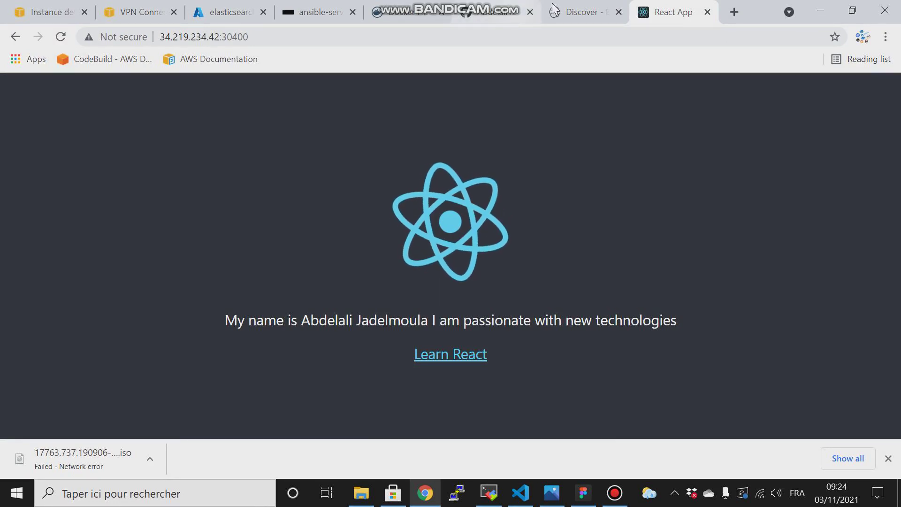
{"action": "left_click", "coordinate": [576, 11]}
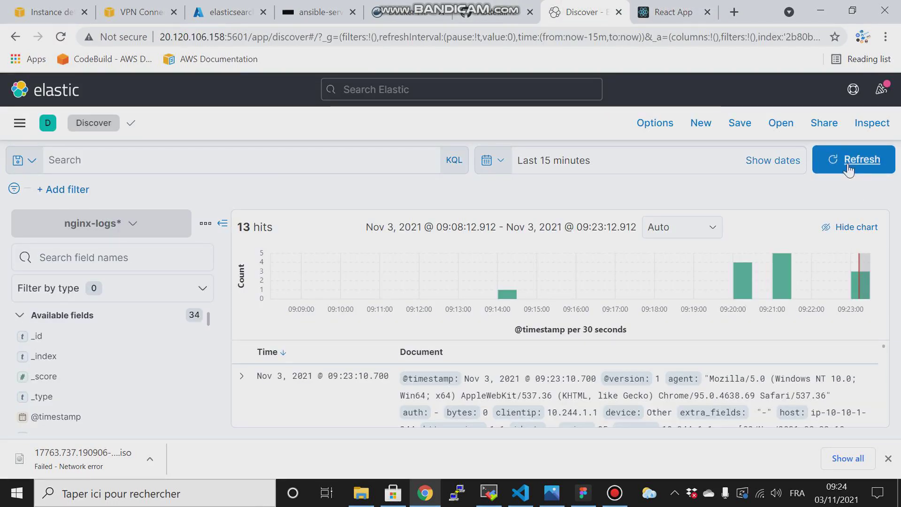
{"action": "left_click", "coordinate": [662, 16]}
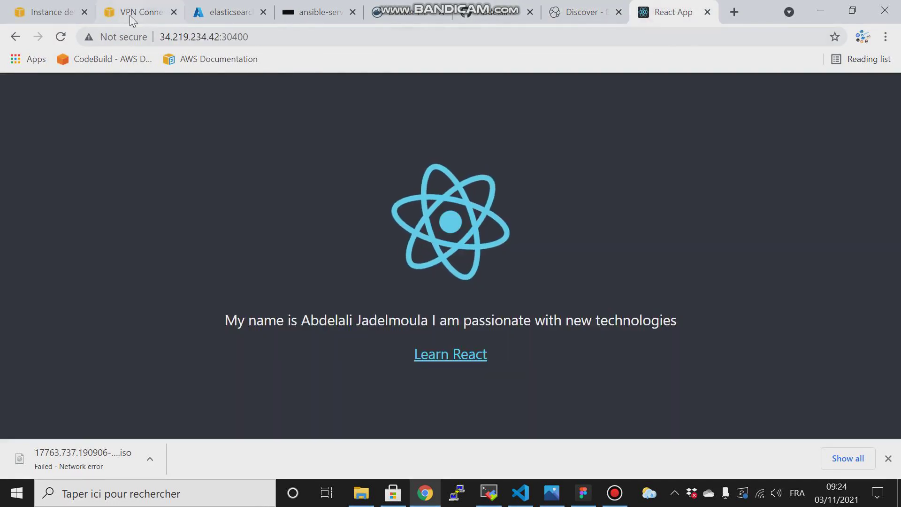
{"action": "left_click", "coordinate": [60, 37]}
- Refresh the nginx-logs* results in Discover, clear the Elasticsearch security warnings, and look through the latest log documents
{"action": "left_click", "coordinate": [577, 12]}
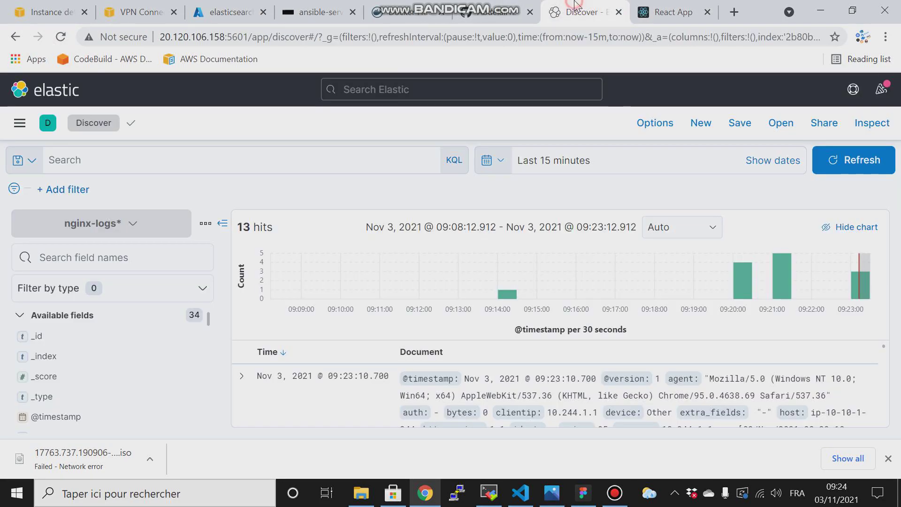
{"action": "left_click", "coordinate": [859, 169]}
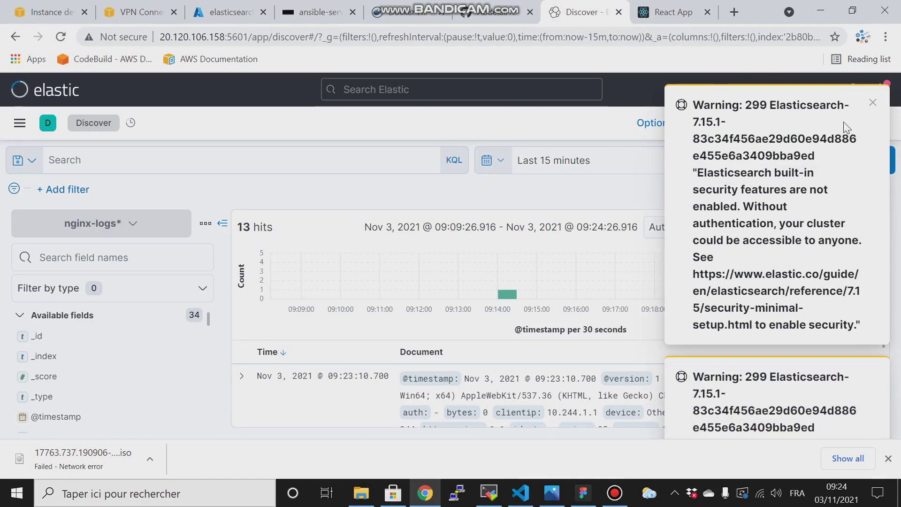
{"action": "left_click", "coordinate": [870, 104]}
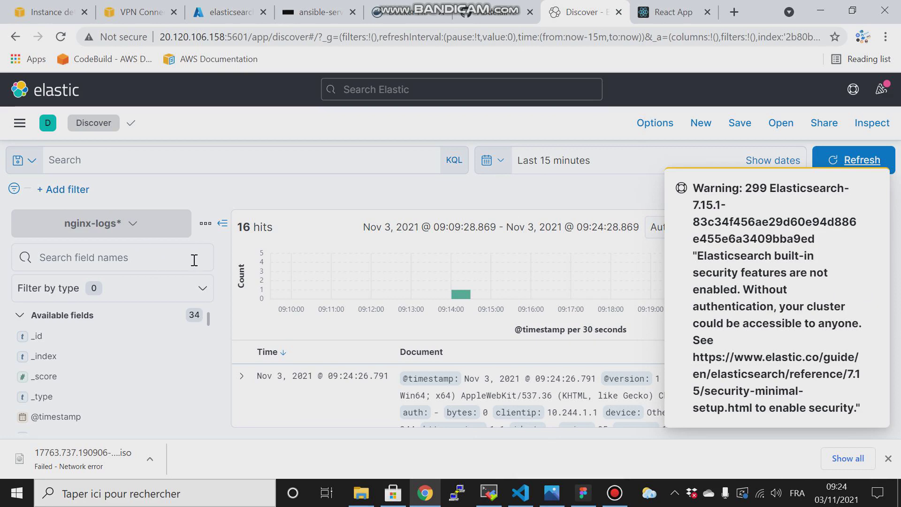
{"action": "left_click", "coordinate": [873, 186]}
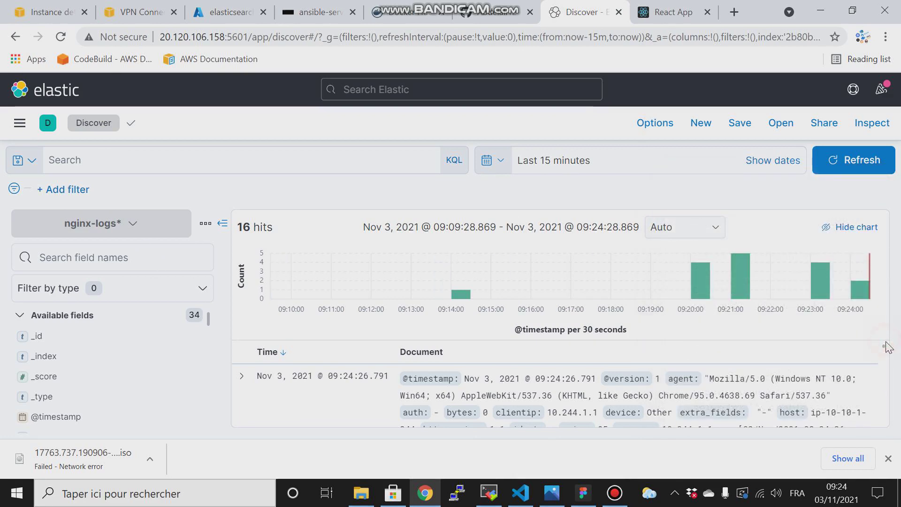
{"action": "scroll", "coordinate": [887, 354], "scroll_direction": "down", "scroll_amount": 2}
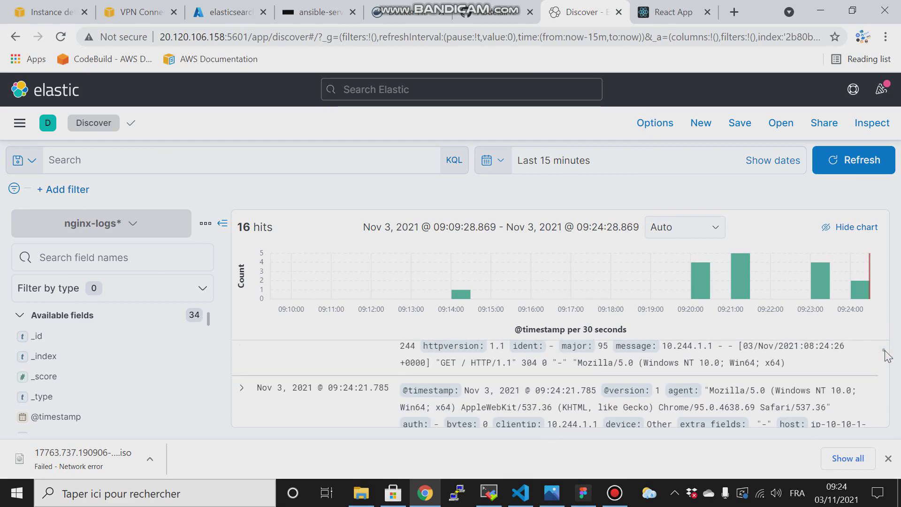
{"action": "scroll", "coordinate": [887, 356], "scroll_direction": "down", "scroll_amount": 3}
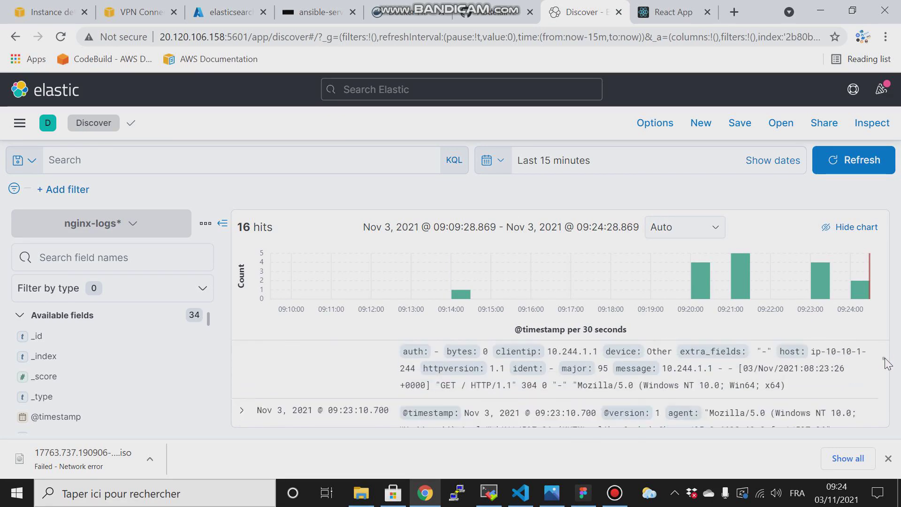
{"action": "scroll", "coordinate": [886, 363], "scroll_direction": "down", "scroll_amount": 3}
{"action": "left_click_drag", "start_coordinate": [884, 375], "coordinate": [882, 350]}
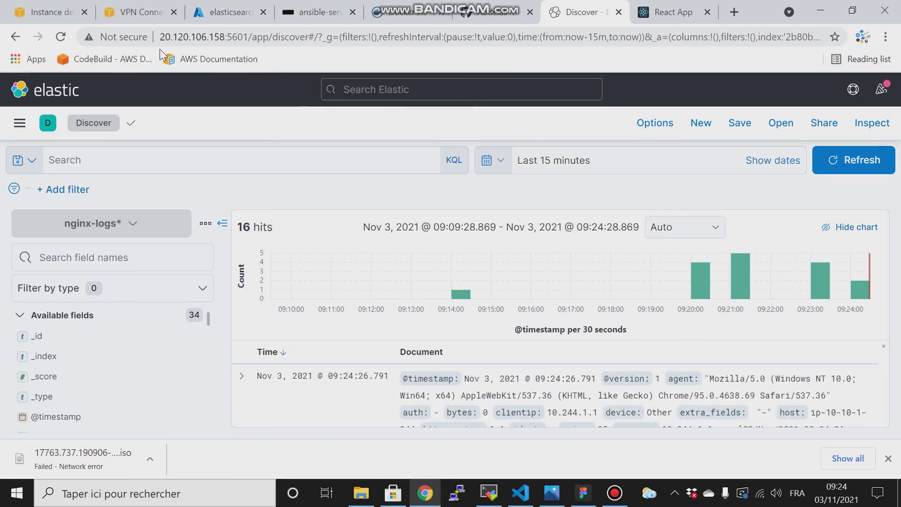
- Start the kibana and elastic EC2 instances from the Instances list and collapse the details pane
{"action": "left_click", "coordinate": [43, 11]}
{"action": "left_click", "coordinate": [248, 122]}
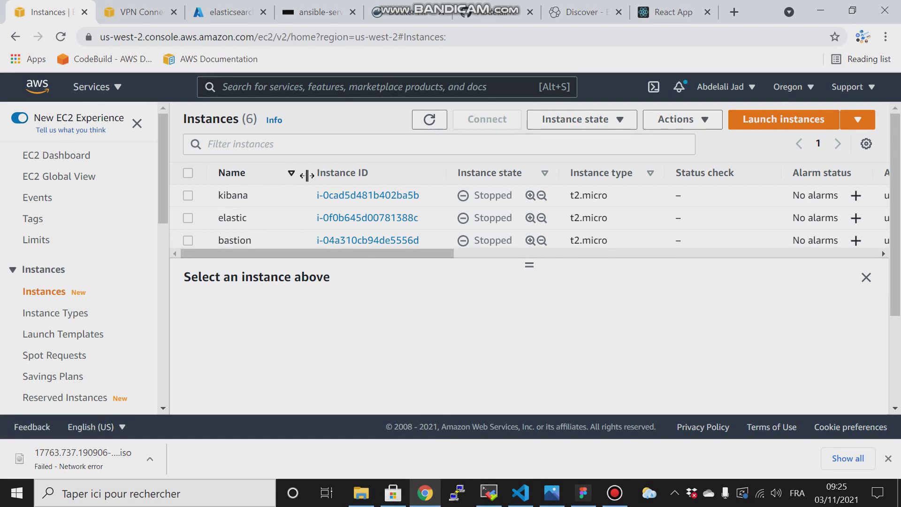
{"action": "left_click", "coordinate": [187, 195]}
{"action": "left_click", "coordinate": [188, 218]}
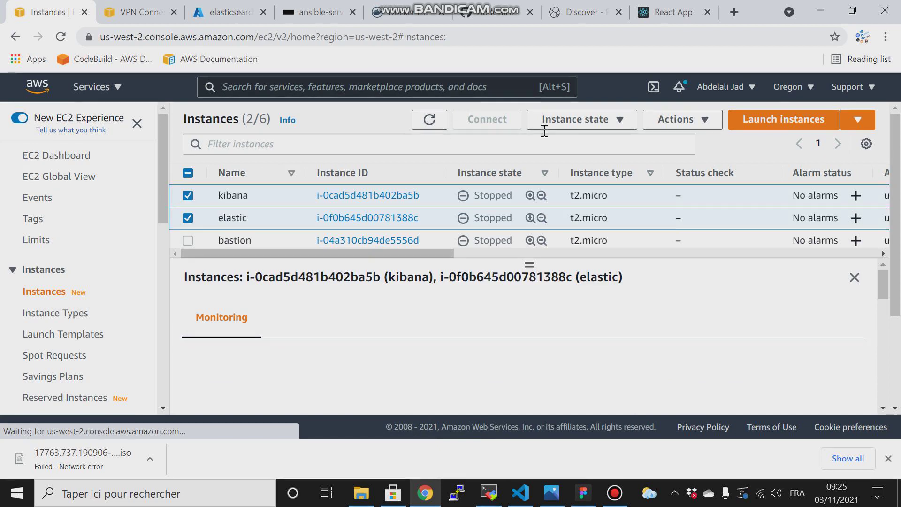
{"action": "left_click", "coordinate": [563, 119]}
{"action": "left_click", "coordinate": [565, 162]}
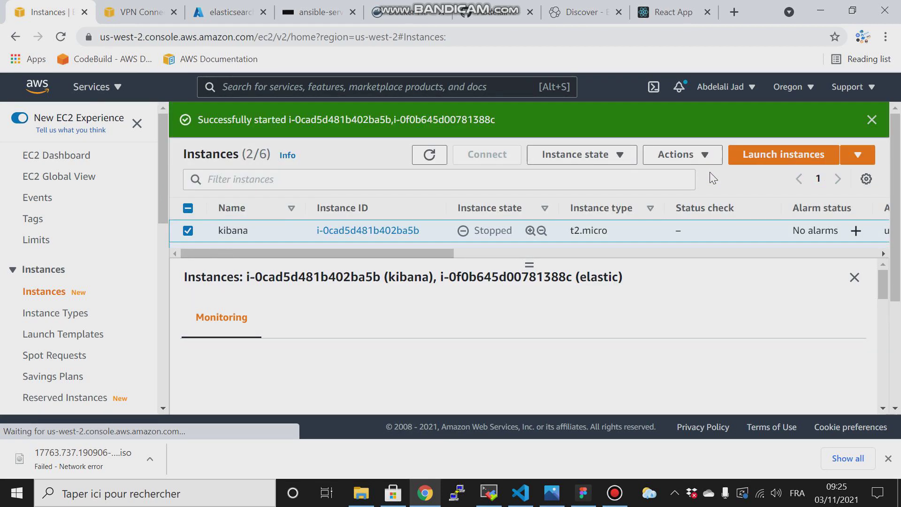
{"action": "left_click_drag", "start_coordinate": [895, 178], "coordinate": [894, 208]}
{"action": "left_click", "coordinate": [854, 277]}
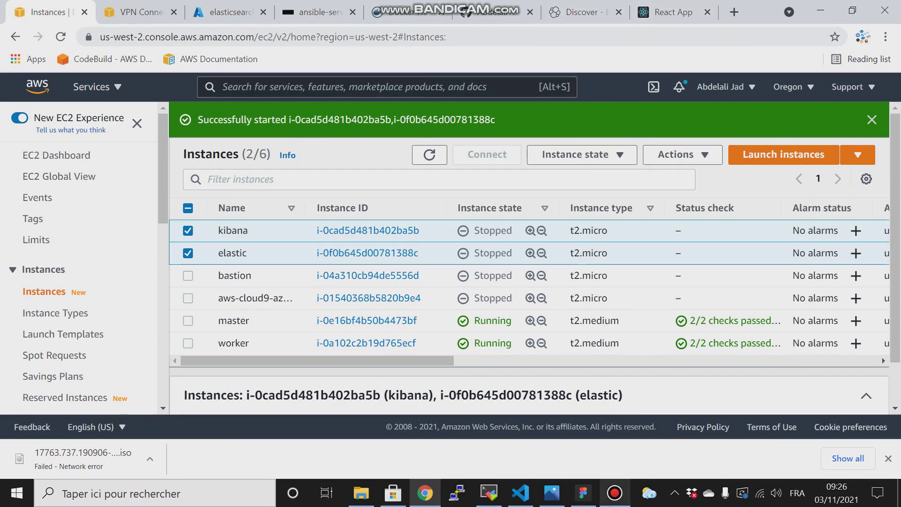
{"action": "left_click", "coordinate": [615, 493]}
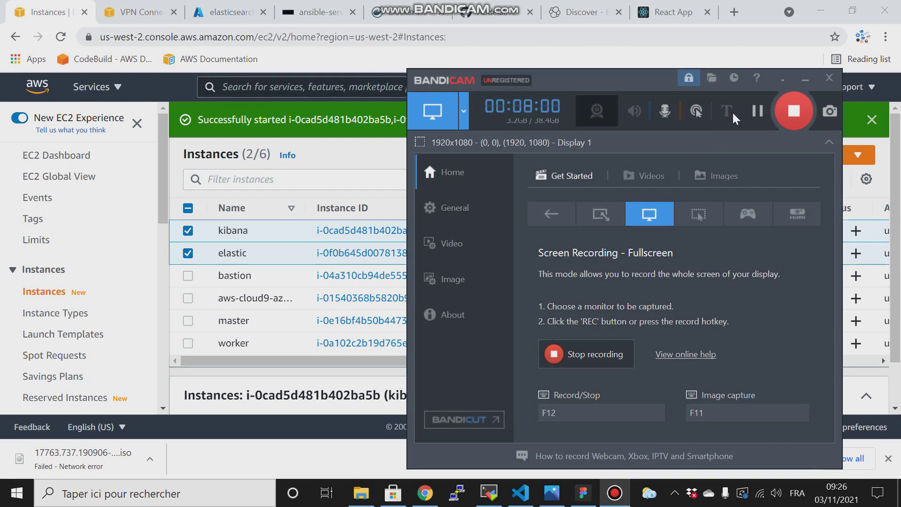
{"action": "left_click", "coordinate": [753, 117]}
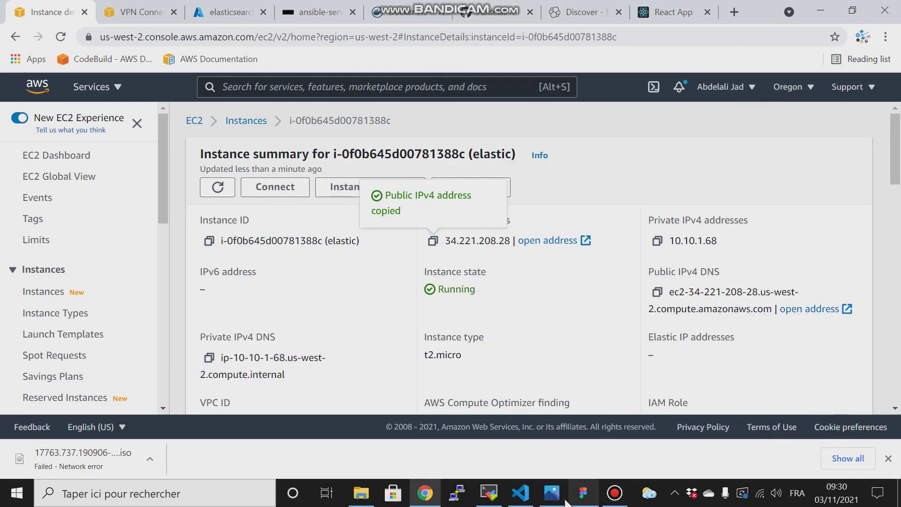
- Switch to MobaXterm and review the commands that start and enable elasticsearch.service on the elastic server
{"action": "left_click", "coordinate": [488, 492]}
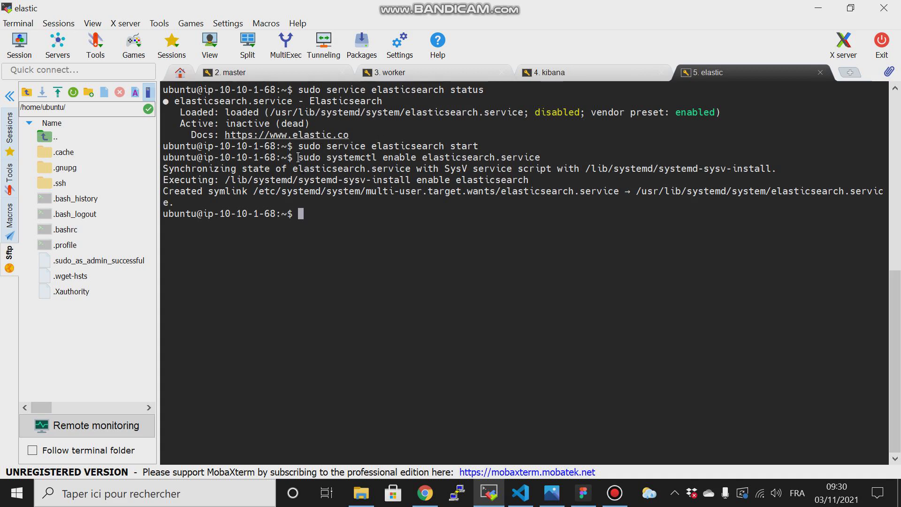
{"action": "left_click_drag", "start_coordinate": [297, 157], "coordinate": [492, 161]}
{"action": "left_click", "coordinate": [333, 158]}
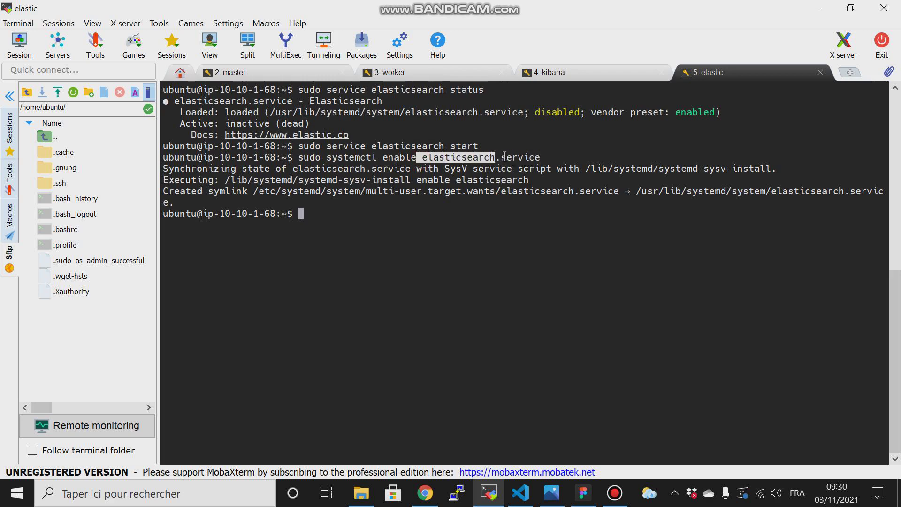
- Switch back to Chrome, open the kibana instance's summary from the EC2 Instances list, and copy its public IPv4 address
{"action": "left_click", "coordinate": [817, 8]}
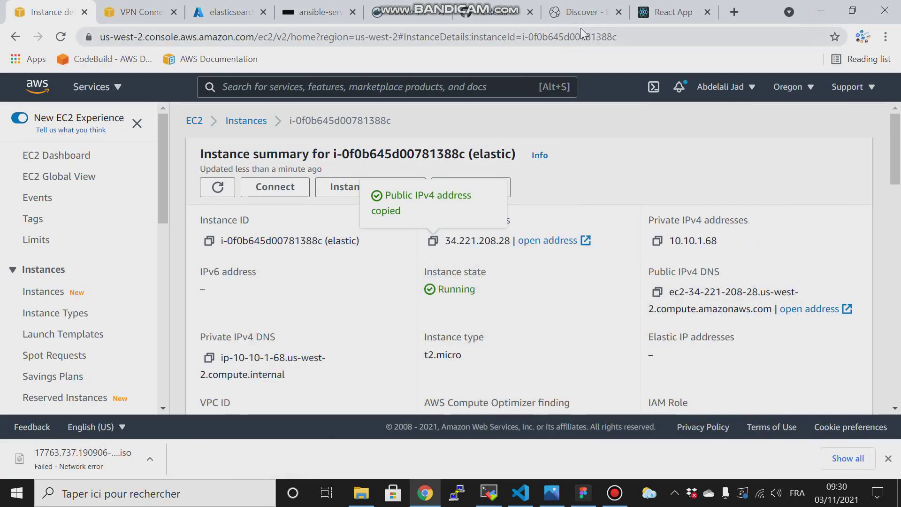
{"action": "left_click", "coordinate": [245, 121]}
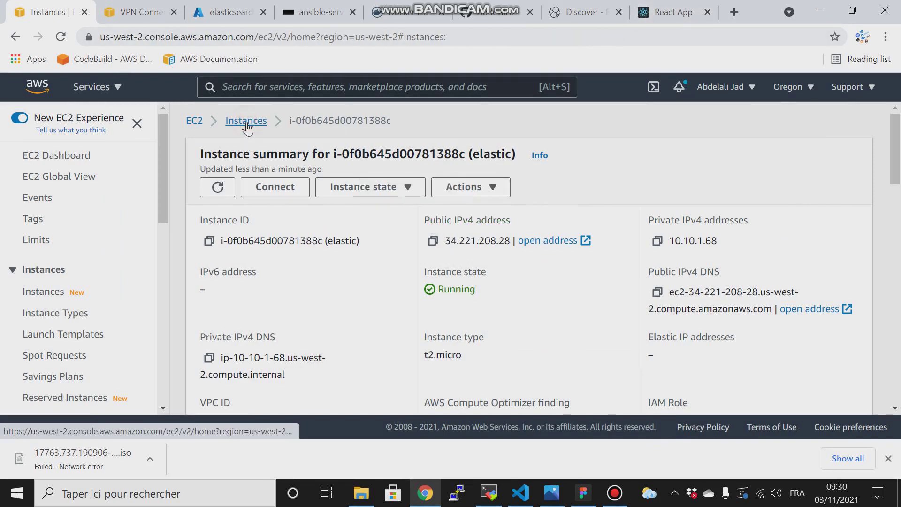
{"action": "left_click", "coordinate": [339, 196]}
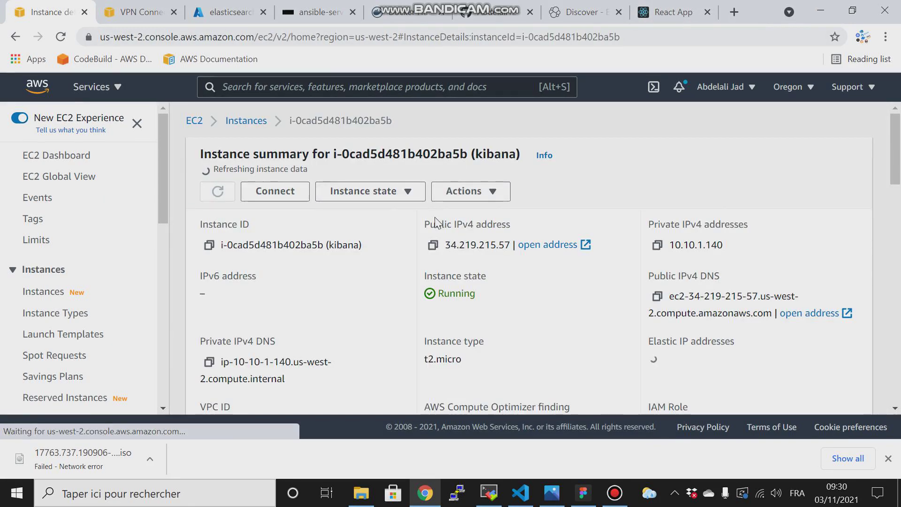
{"action": "left_click", "coordinate": [432, 245]}
- Load Kibana at 34.219.215.57:5601 in a new browser tab and close the downloads bar
{"action": "left_click", "coordinate": [734, 12]}
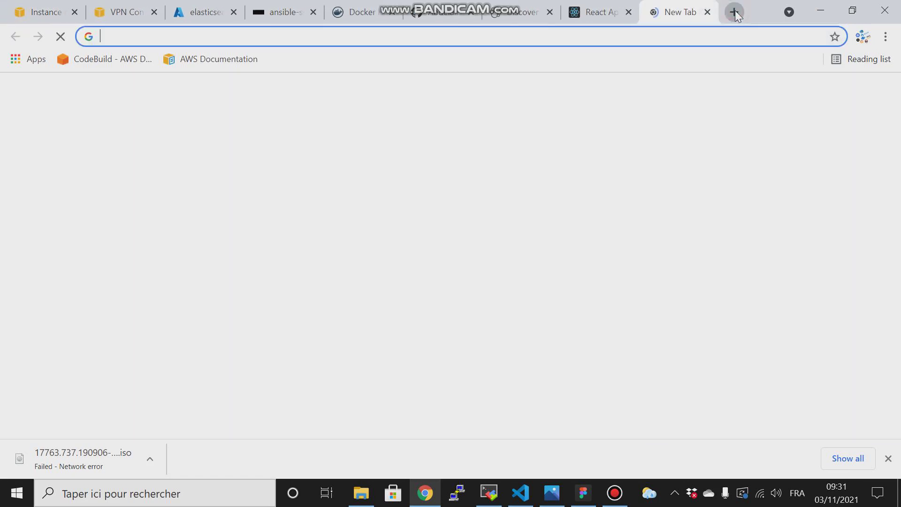
{"action": "key", "text": "ctrl+v"}
{"action": "type", "text": ":5601"}
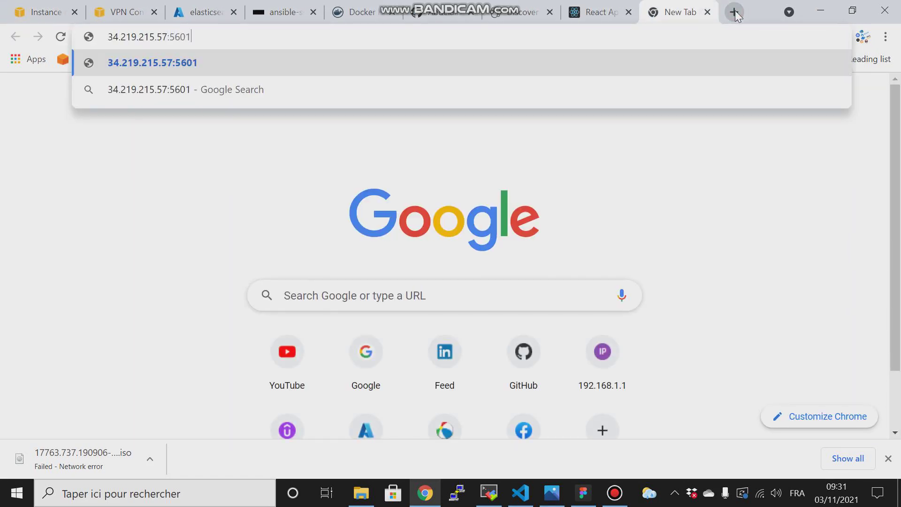
{"action": "key", "text": "Return"}
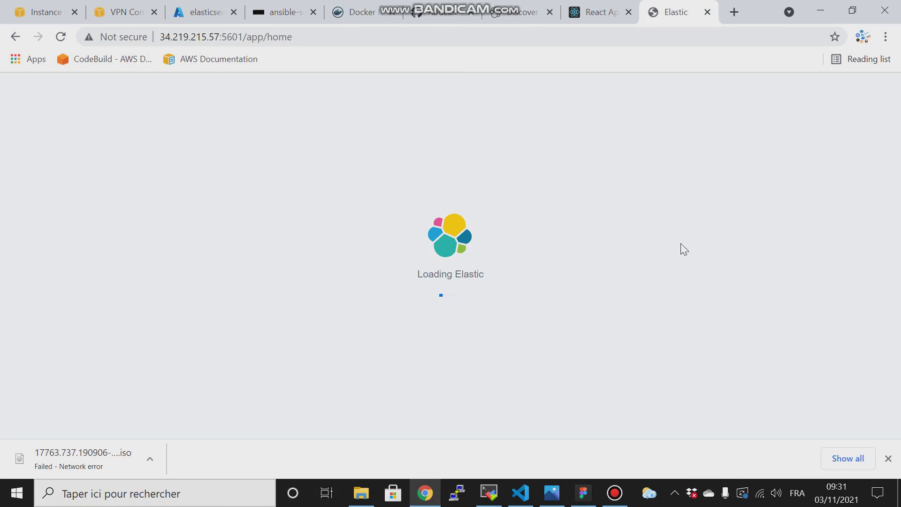
{"action": "left_click", "coordinate": [889, 459]}
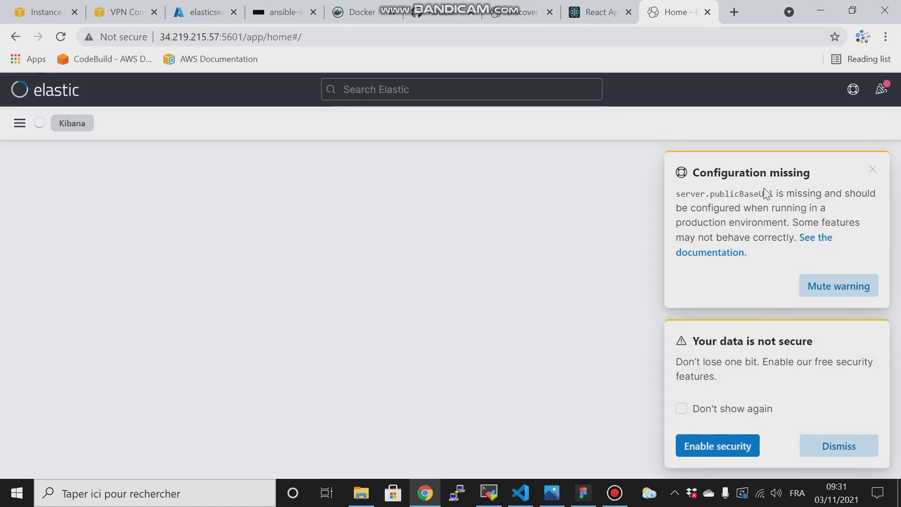
- Dismiss the missing-configuration and data-security notices on the Kibana home page and go to Discover
{"action": "left_click", "coordinate": [871, 169]}
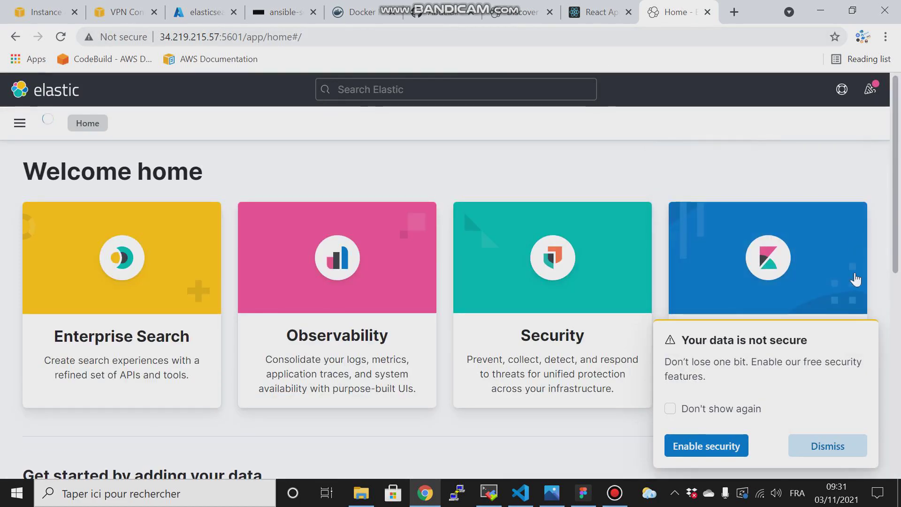
{"action": "left_click", "coordinate": [861, 341]}
{"action": "left_click", "coordinate": [20, 125]}
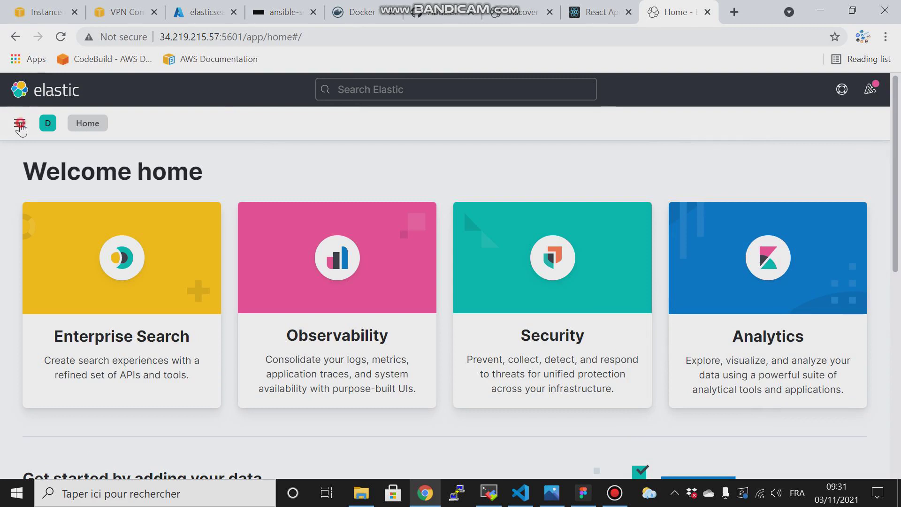
{"action": "left_click", "coordinate": [35, 248]}
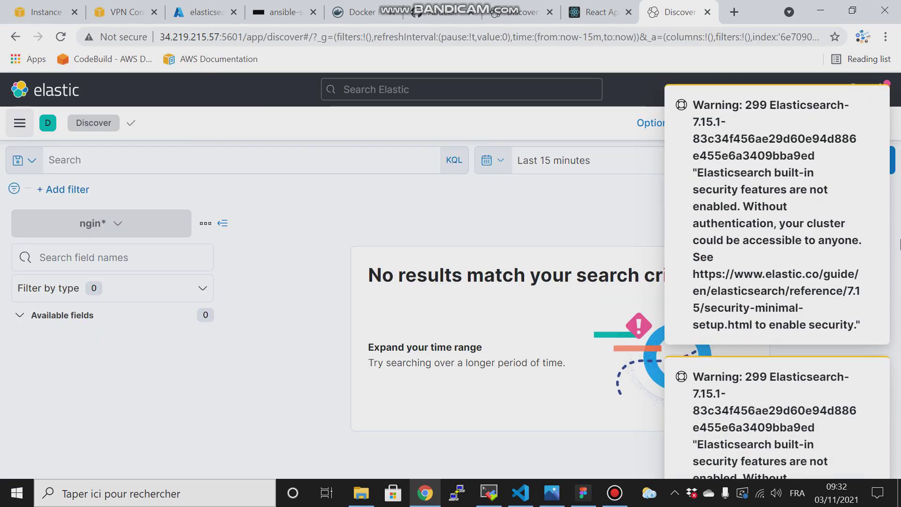
- Clear the Elasticsearch security warnings and set the Discover time range for ngin* to Last 30 days
{"action": "left_click", "coordinate": [871, 376]}
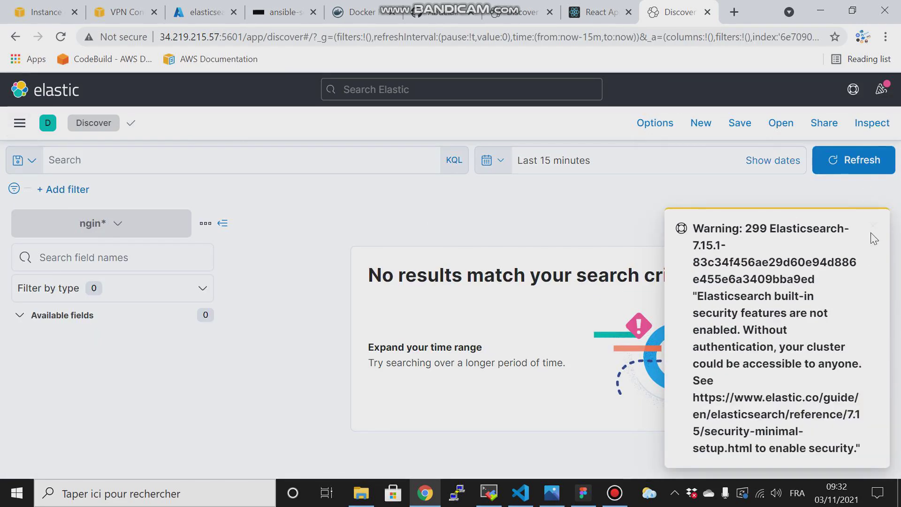
{"action": "left_click", "coordinate": [873, 226]}
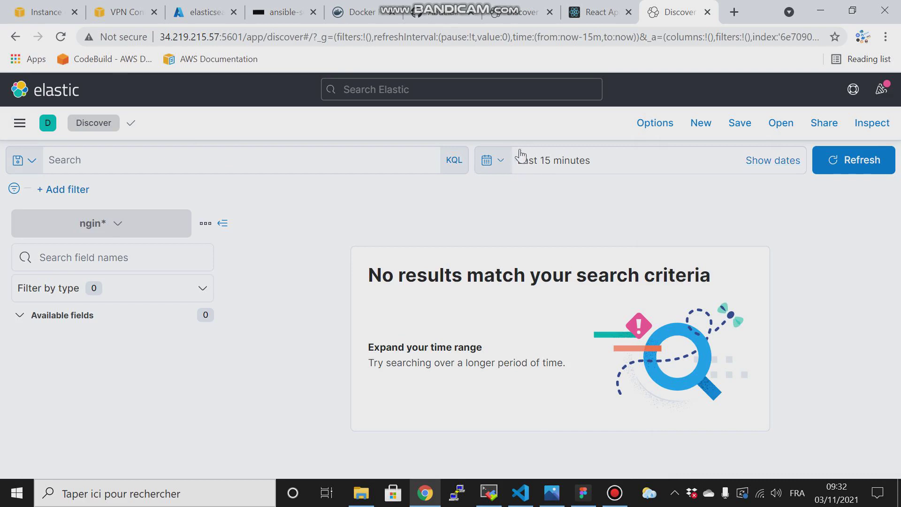
{"action": "left_click", "coordinate": [492, 159]}
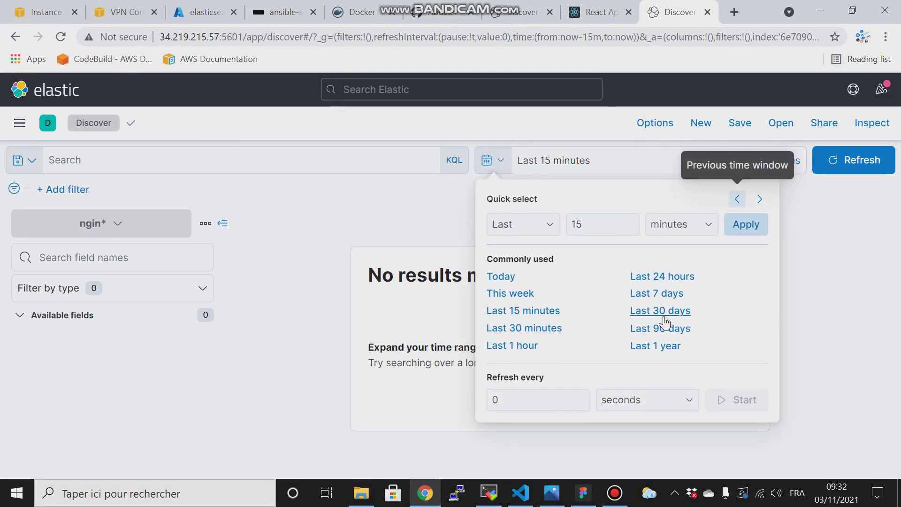
{"action": "left_click", "coordinate": [640, 312]}
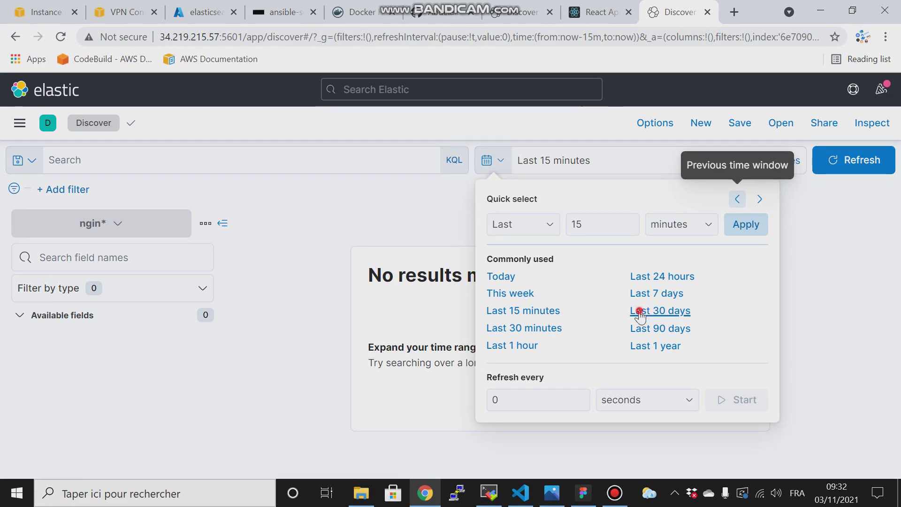